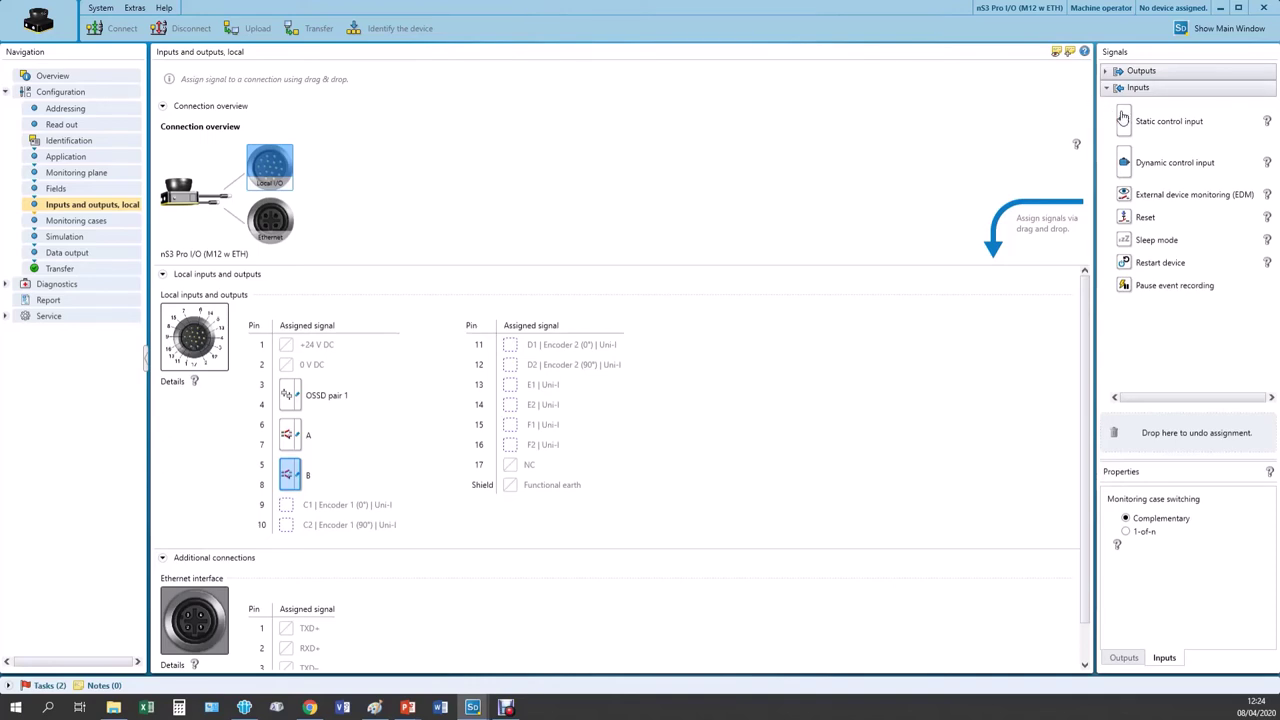
Assign a static control input to pins 9 and 10 and undo the assignments of static control inputs B and C.
{"action": "left_click_drag", "start_coordinate": [1124, 121], "coordinate": [288, 514]}
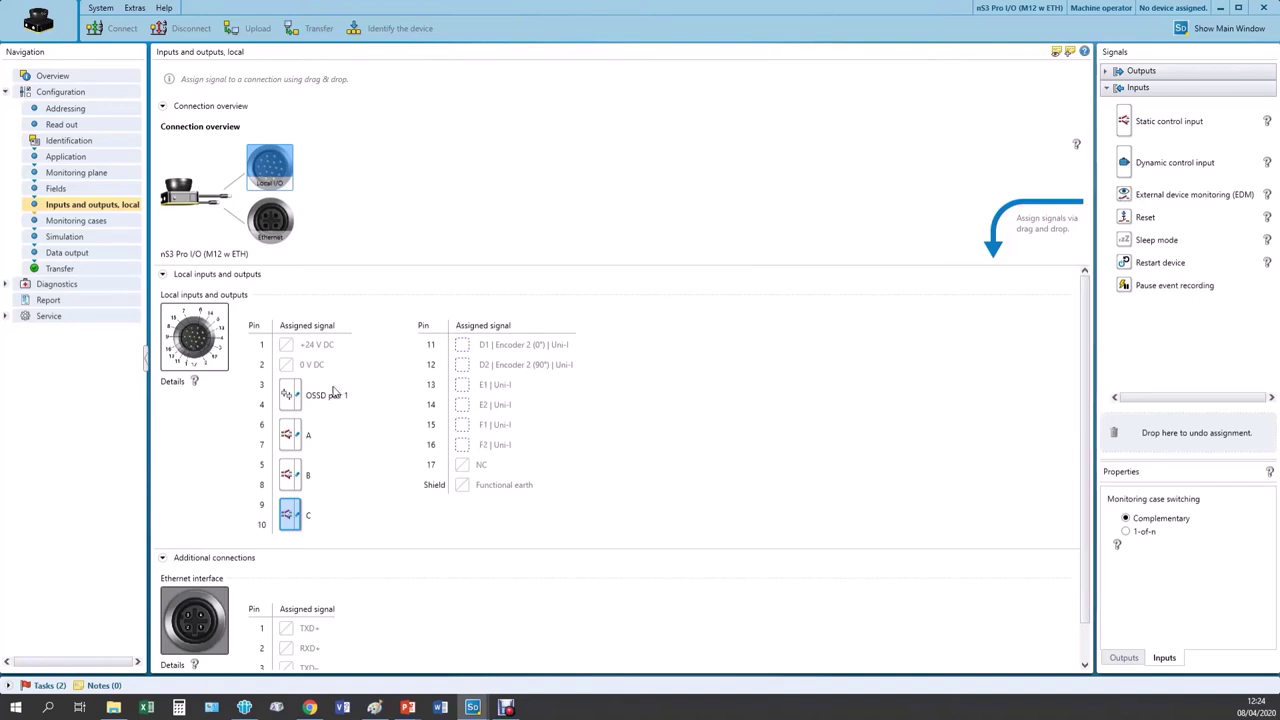
{"action": "left_click_drag", "start_coordinate": [296, 517], "coordinate": [394, 437]}
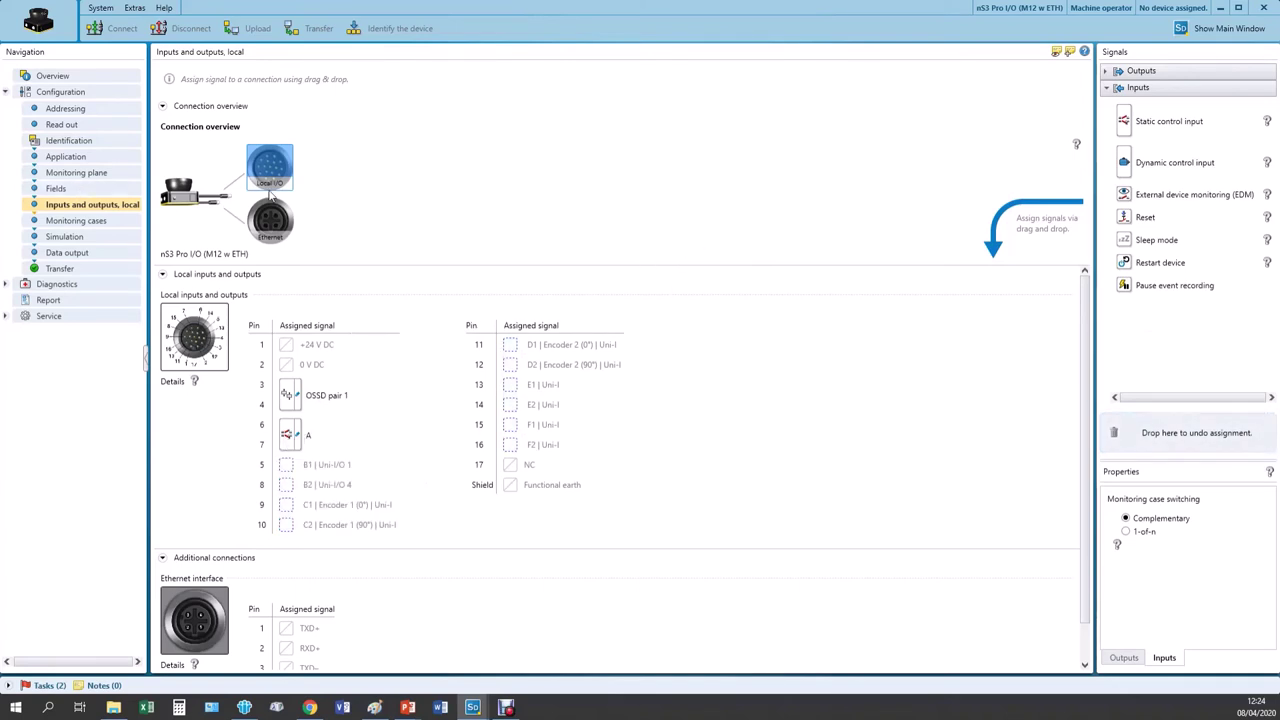
Create a second field set and draw its protective field as a circle about 1600 mm in diameter, ahead and to the right of the scanner.
{"action": "left_click", "coordinate": [56, 188]}
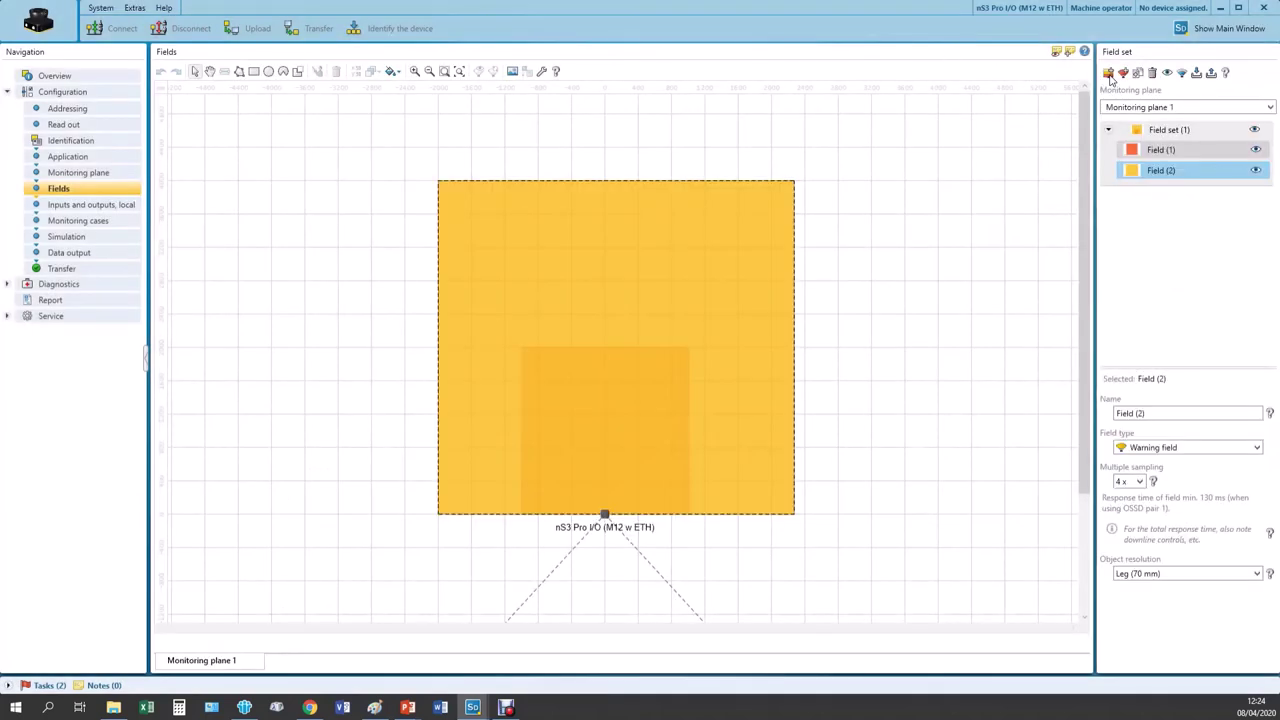
{"action": "left_click", "coordinate": [1109, 75]}
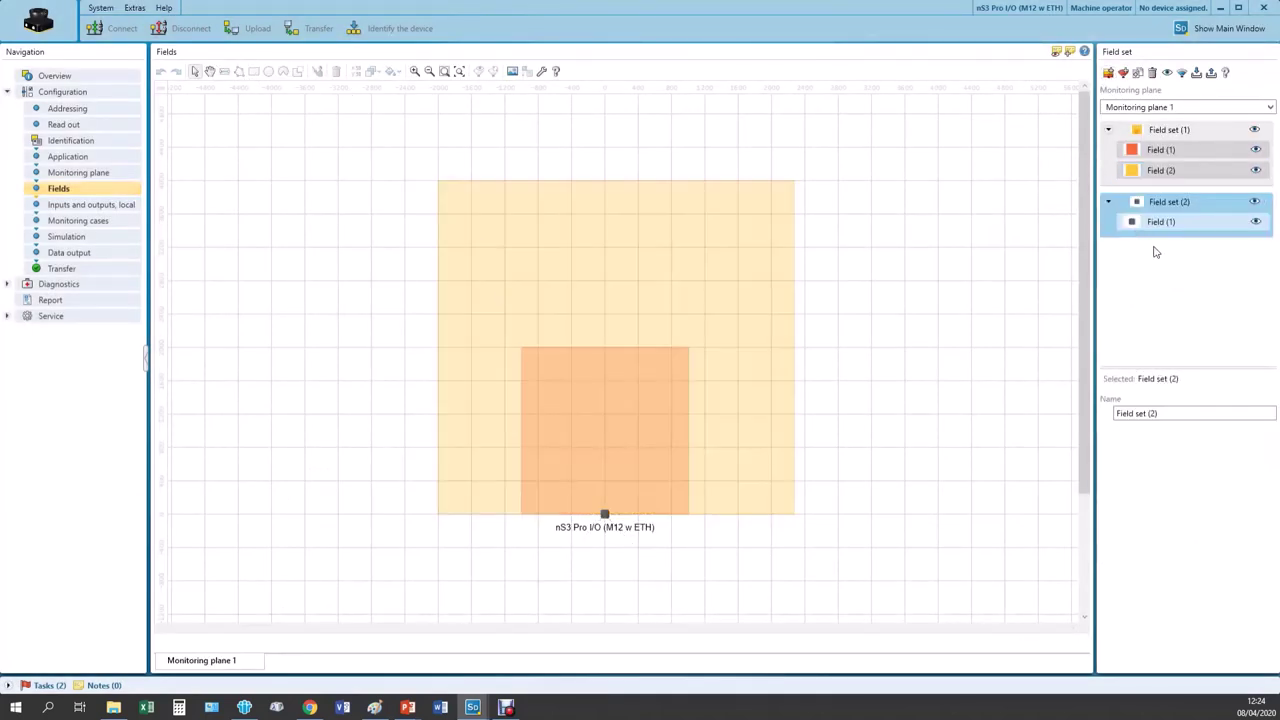
{"action": "left_click", "coordinate": [268, 71]}
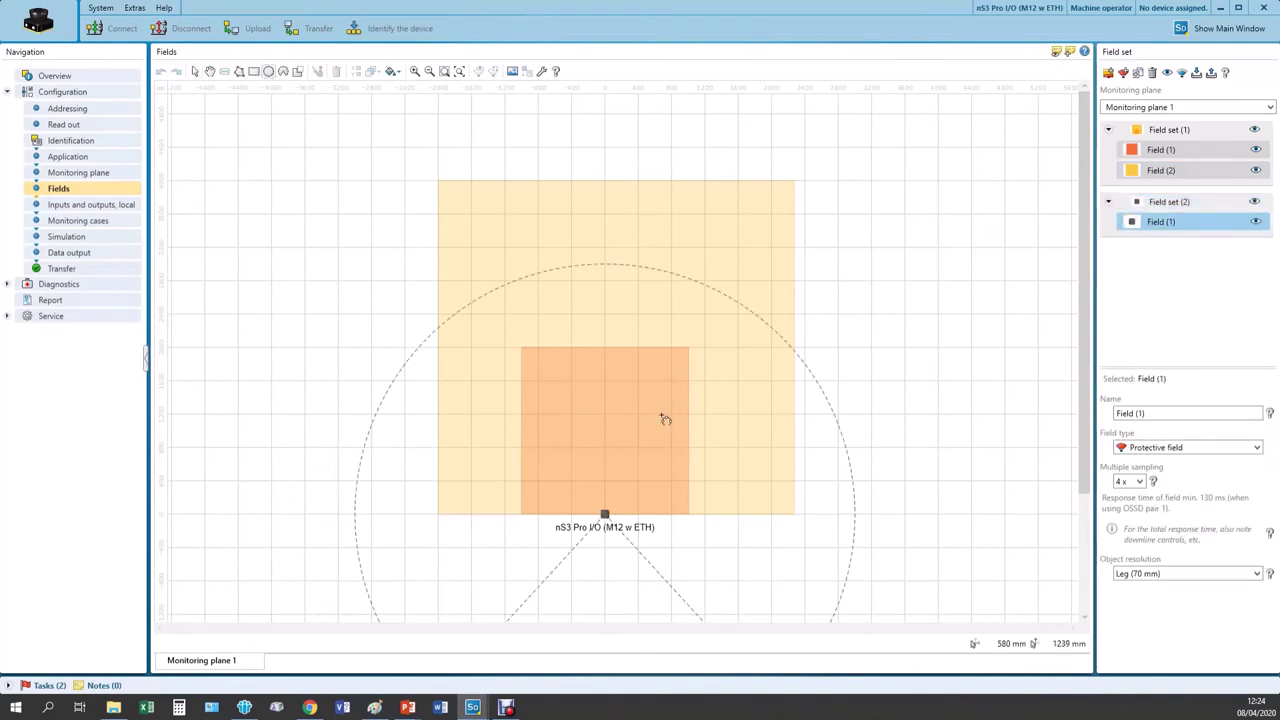
{"action": "left_click_drag", "start_coordinate": [655, 412], "coordinate": [737, 442]}
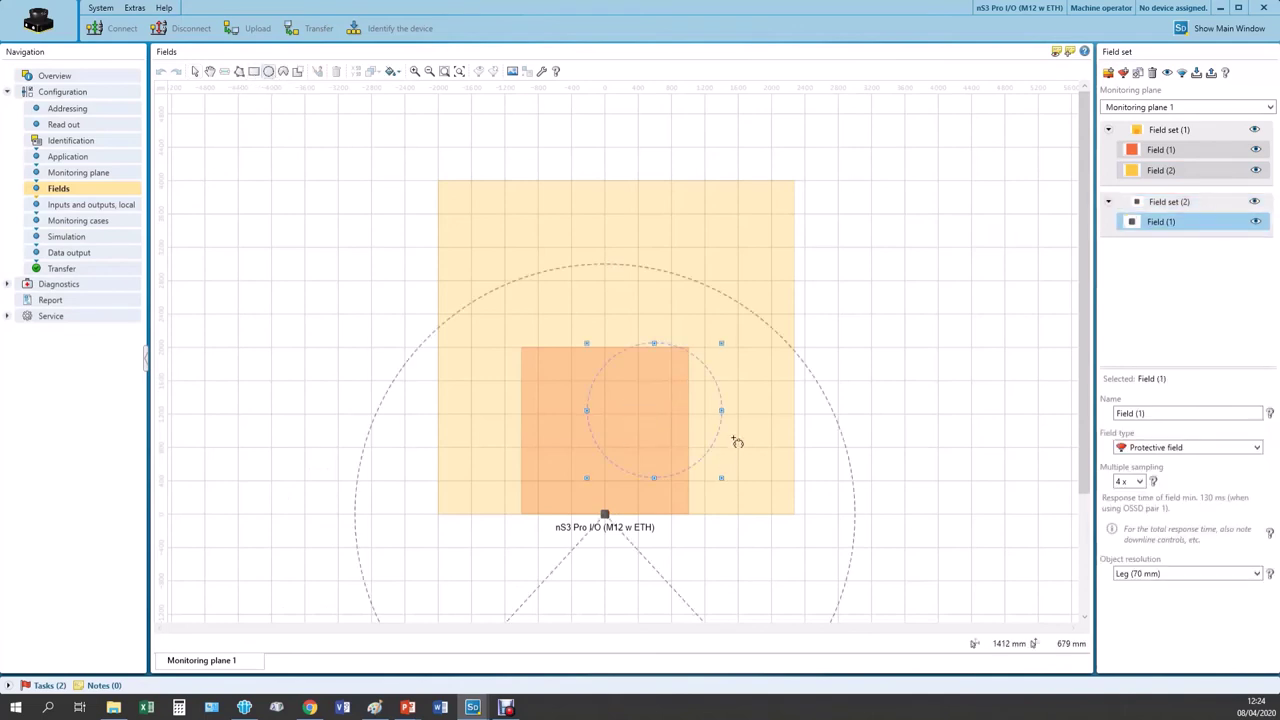
Add a warning field to field set (2) and draw it as a circle about 2000 mm in diameter, ahead and slightly left of the scanner.
{"action": "left_click", "coordinate": [1214, 454]}
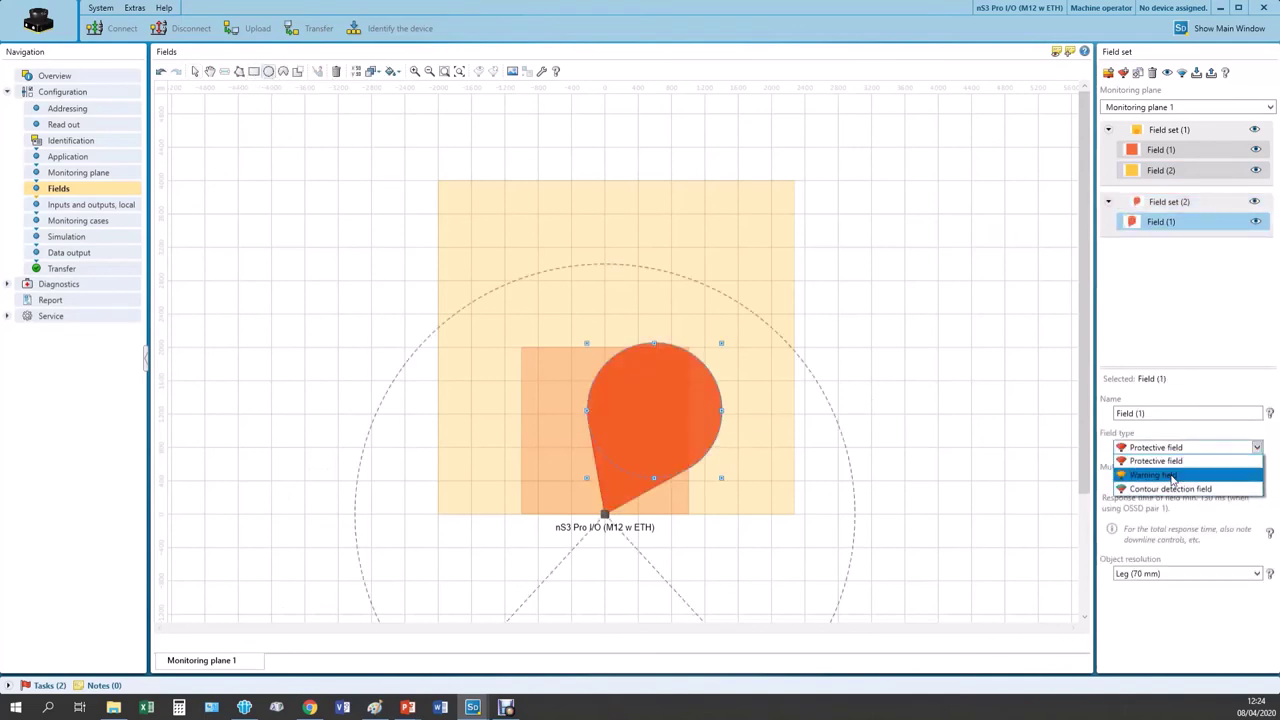
{"action": "left_click", "coordinate": [1172, 365]}
{"action": "left_click", "coordinate": [1172, 250]}
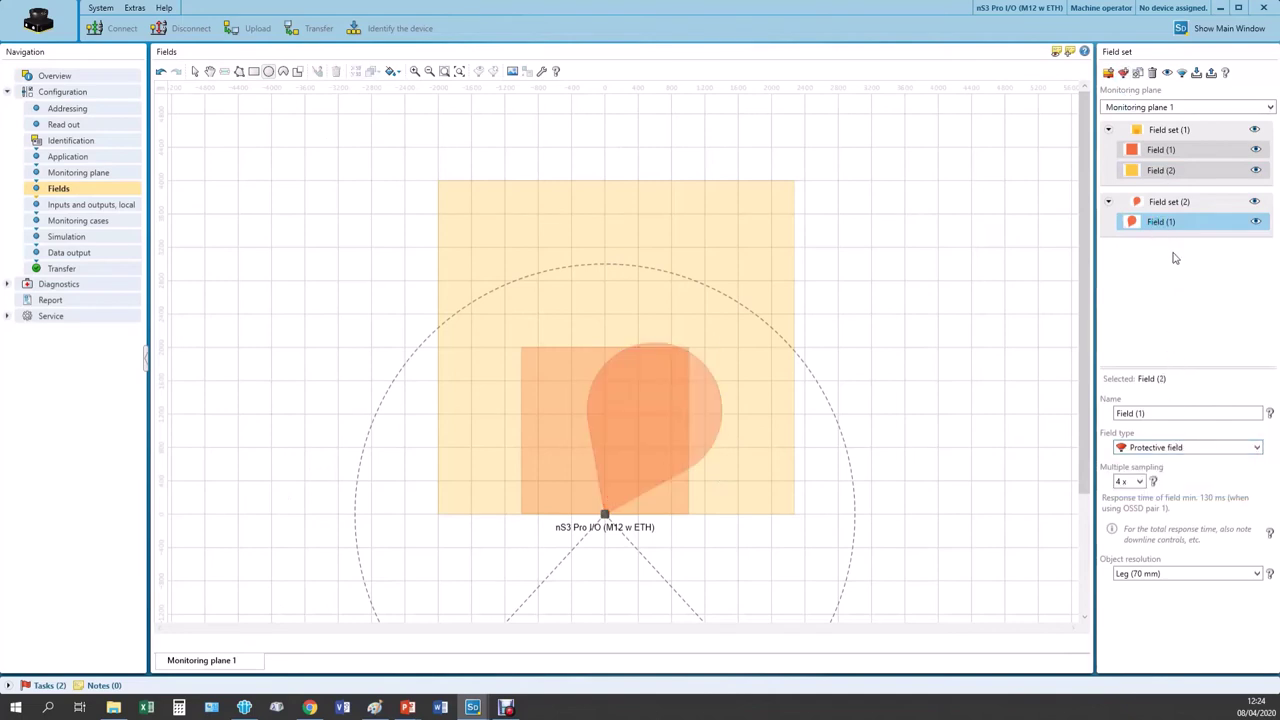
{"action": "left_click", "coordinate": [1200, 451]}
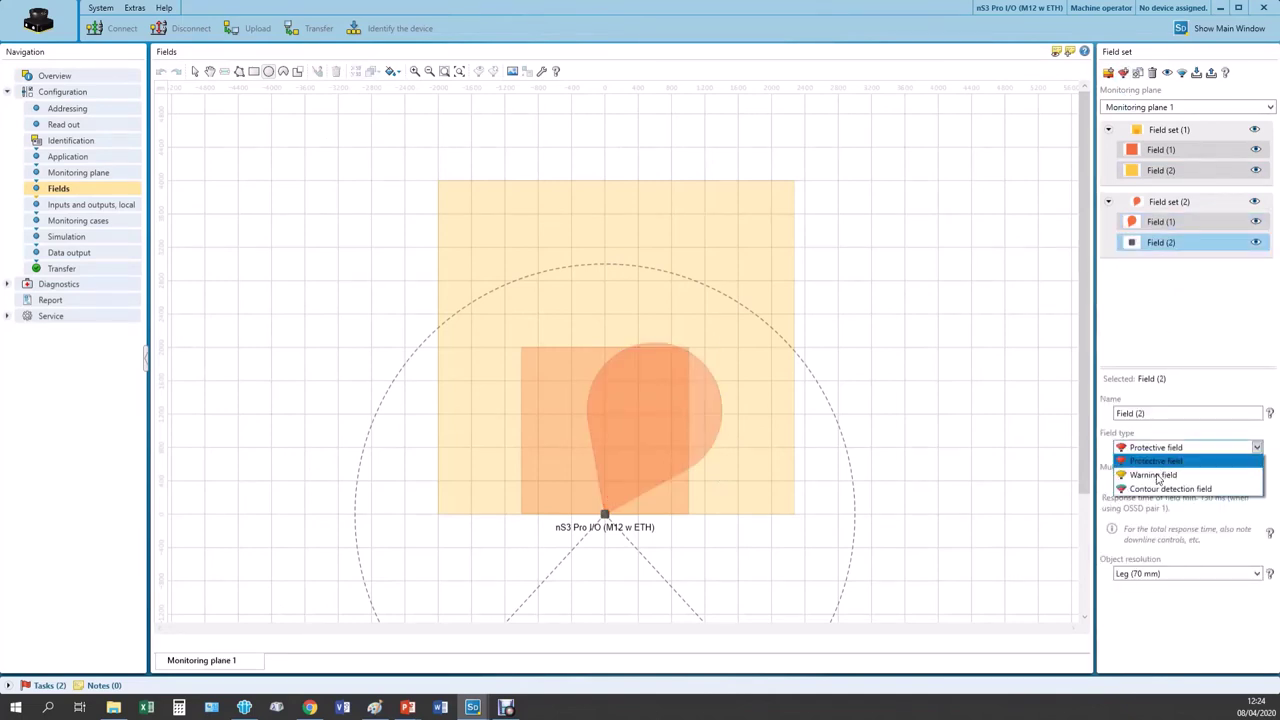
{"action": "left_click", "coordinate": [1160, 474]}
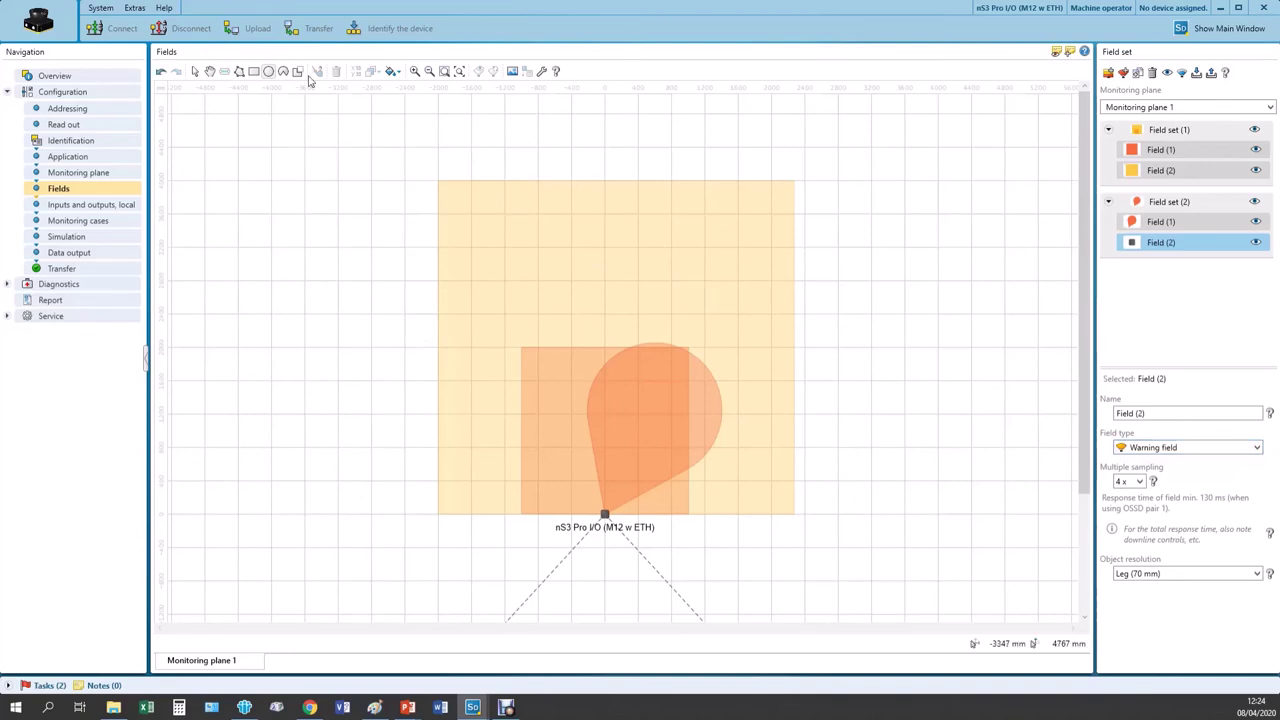
{"action": "left_click", "coordinate": [266, 72]}
{"action": "left_click_drag", "start_coordinate": [634, 318], "coordinate": [760, 400]}
{"action": "left_click", "coordinate": [268, 71]}
{"action": "left_click_drag", "start_coordinate": [516, 211], "coordinate": [606, 283]}
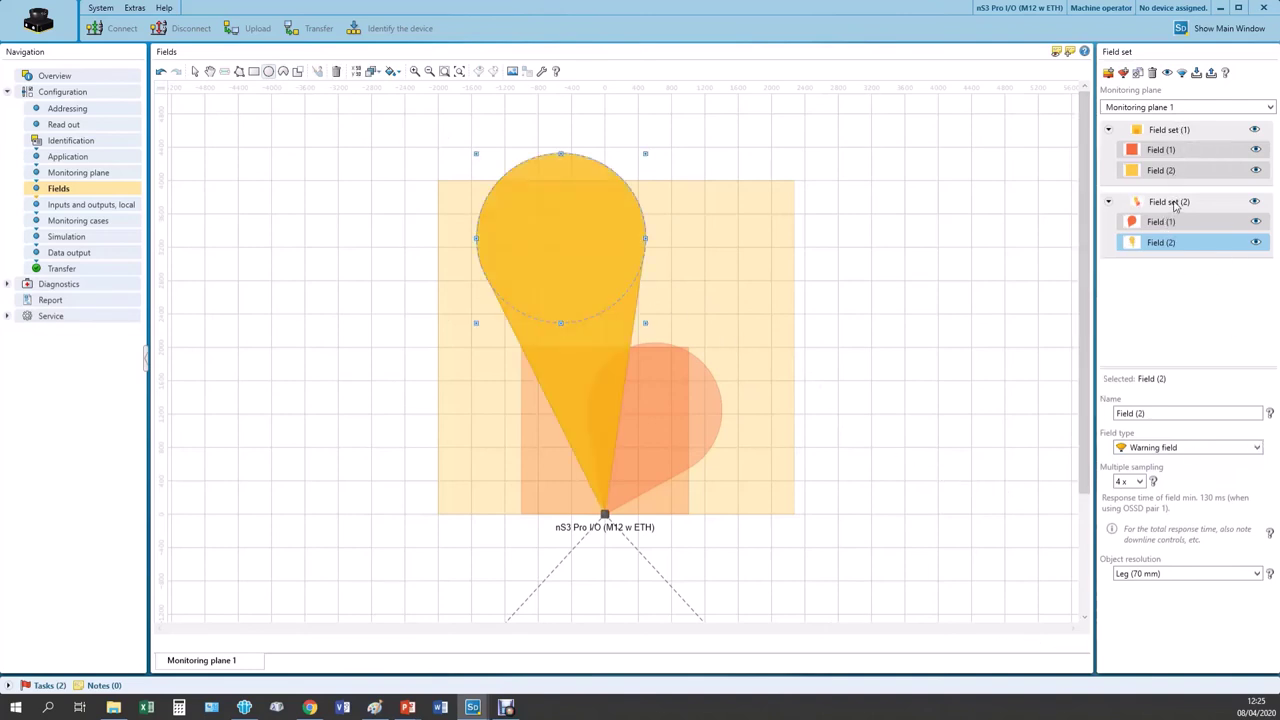
Assign input A and field set (1) to monitoring case 1, with cut-off path 1 on OSSD pair 1 and path 2 on UO 1.
{"action": "left_click", "coordinate": [88, 205]}
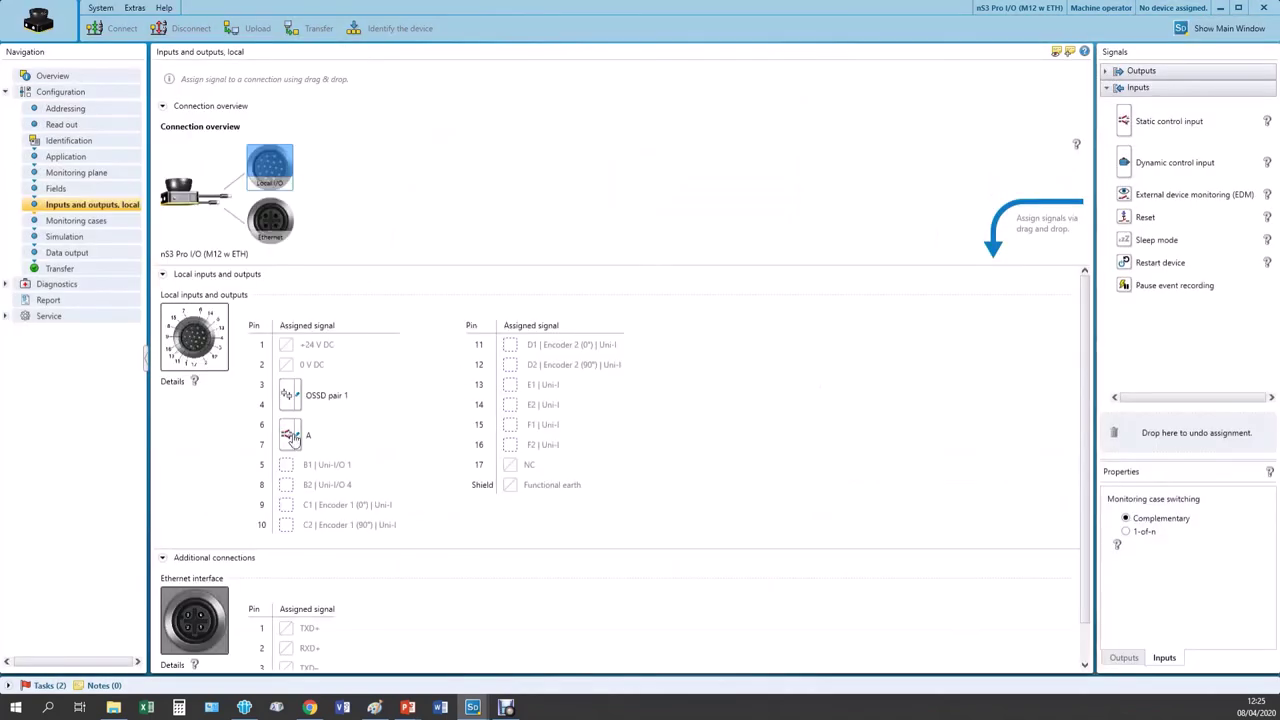
{"action": "left_click", "coordinate": [67, 222]}
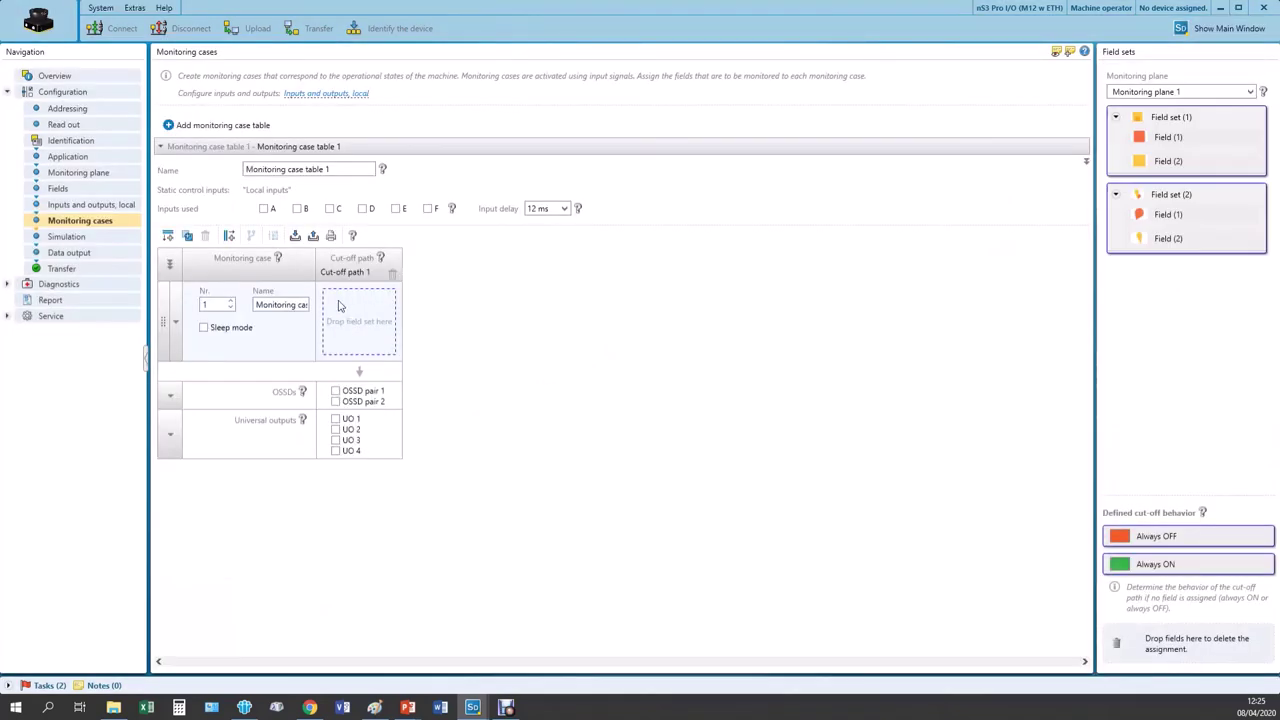
{"action": "left_click", "coordinate": [264, 209]}
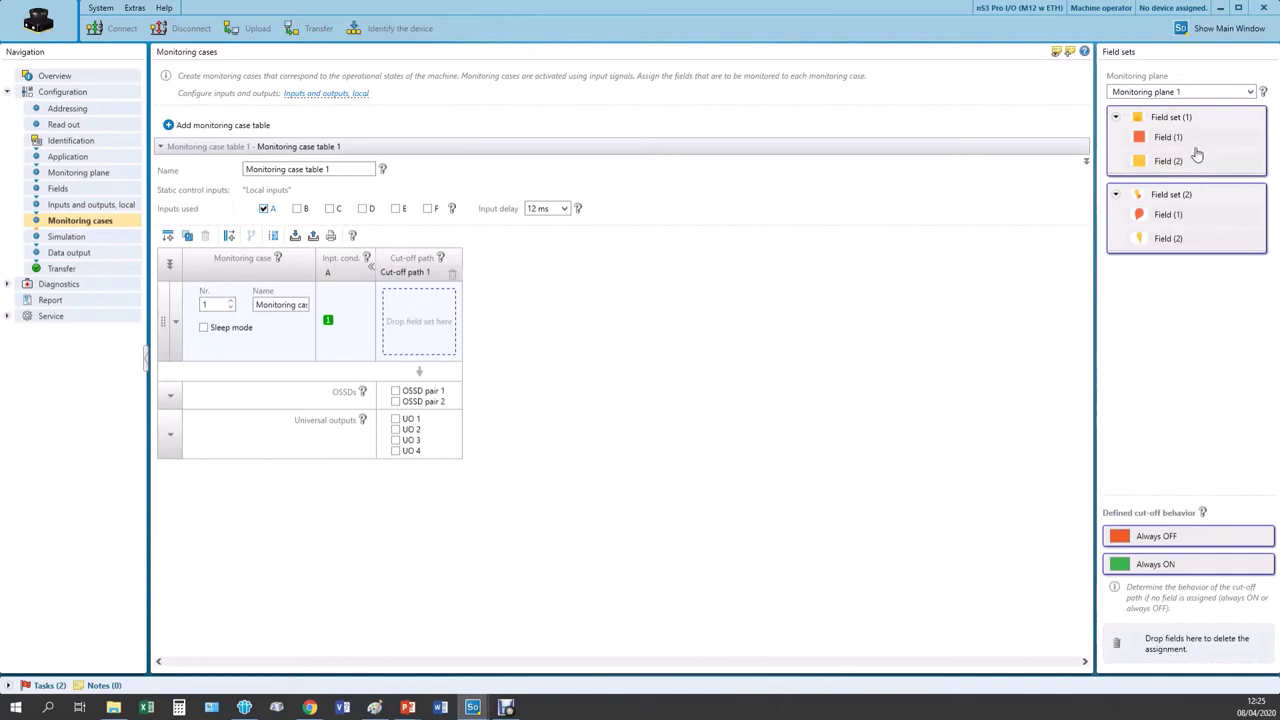
{"action": "left_click_drag", "start_coordinate": [1205, 138], "coordinate": [401, 285]}
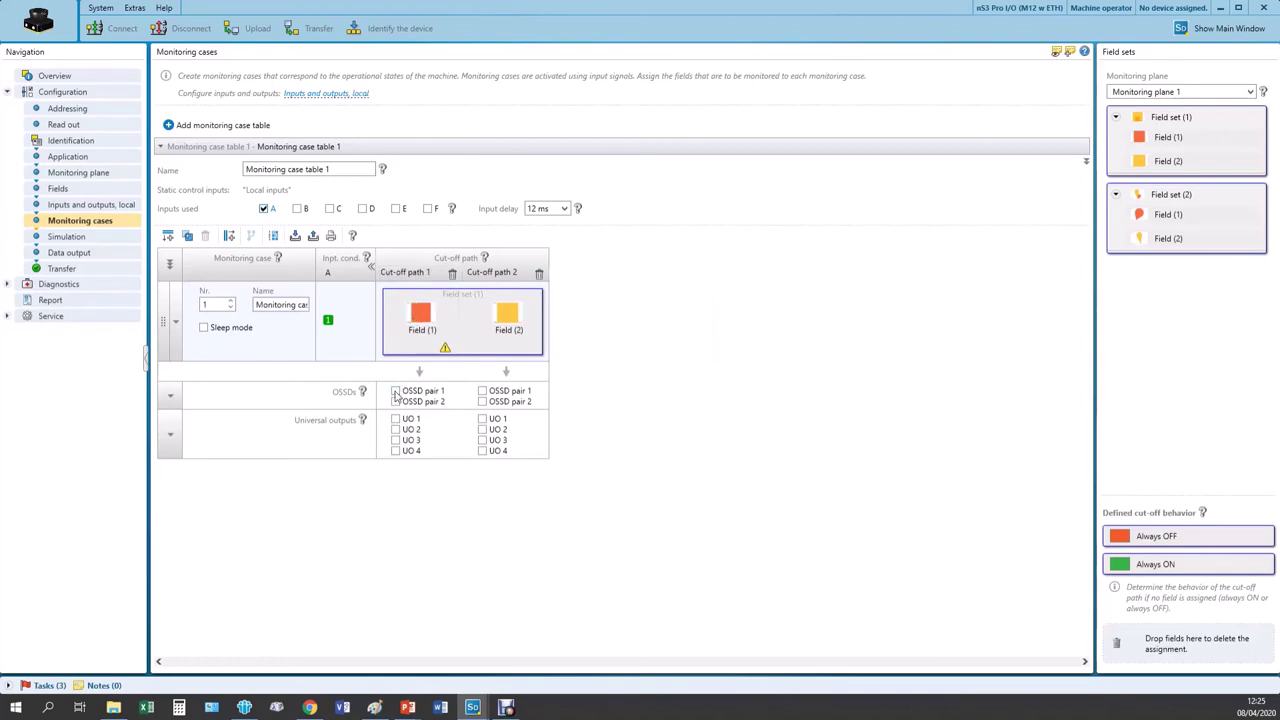
{"action": "left_click", "coordinate": [396, 393]}
{"action": "left_click", "coordinate": [482, 419]}
Assign the Monitoring result output signal to pin 5 of the local inputs and outputs.
{"action": "left_click", "coordinate": [88, 205]}
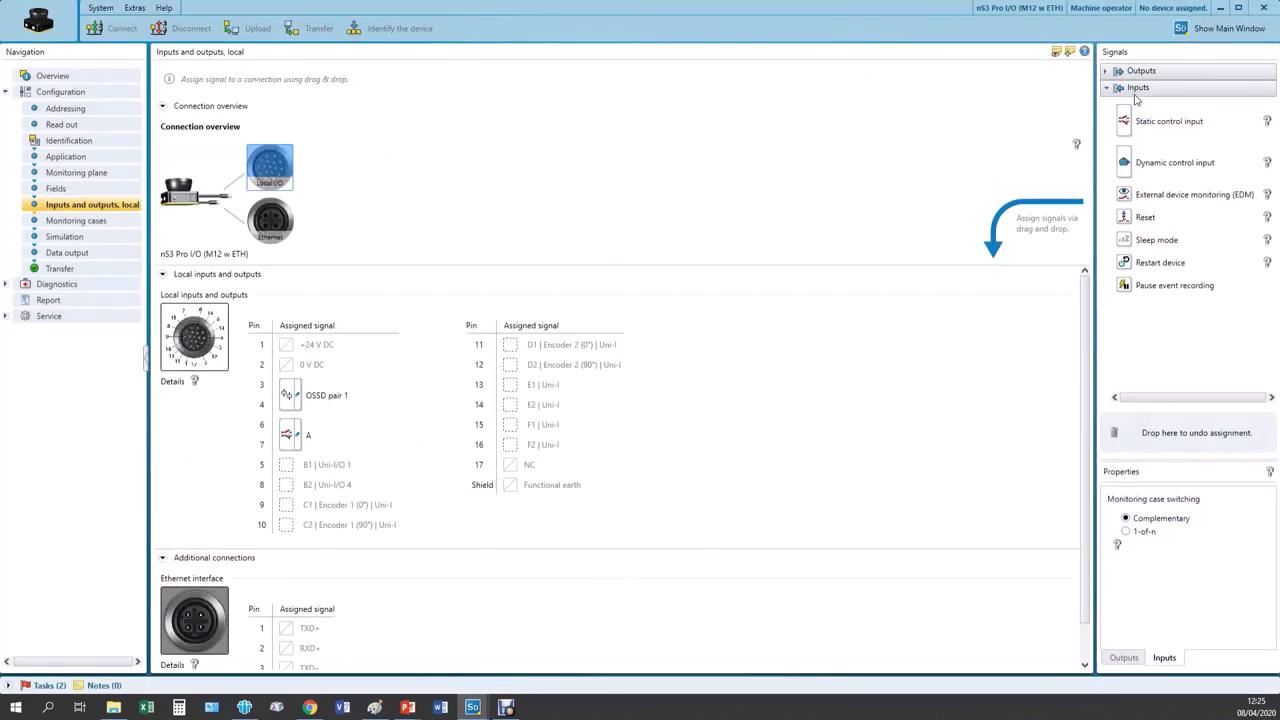
{"action": "left_click", "coordinate": [1140, 71]}
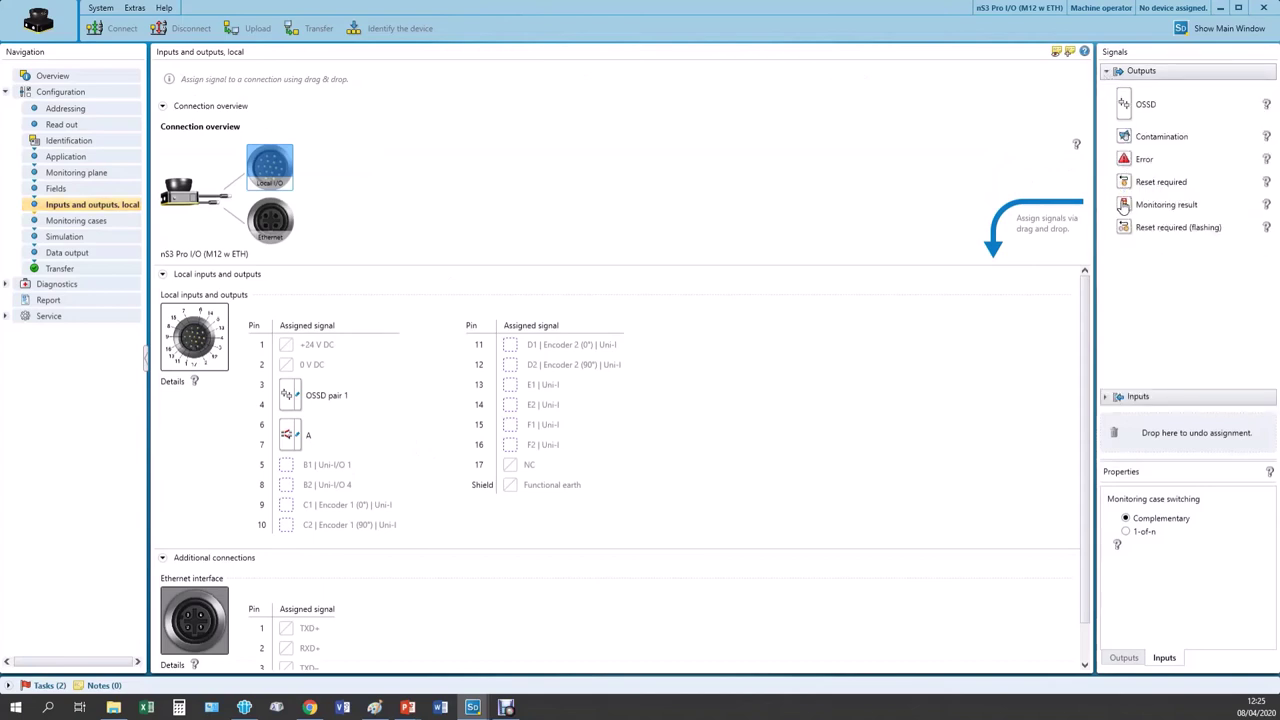
{"action": "left_click_drag", "start_coordinate": [1124, 205], "coordinate": [290, 470]}
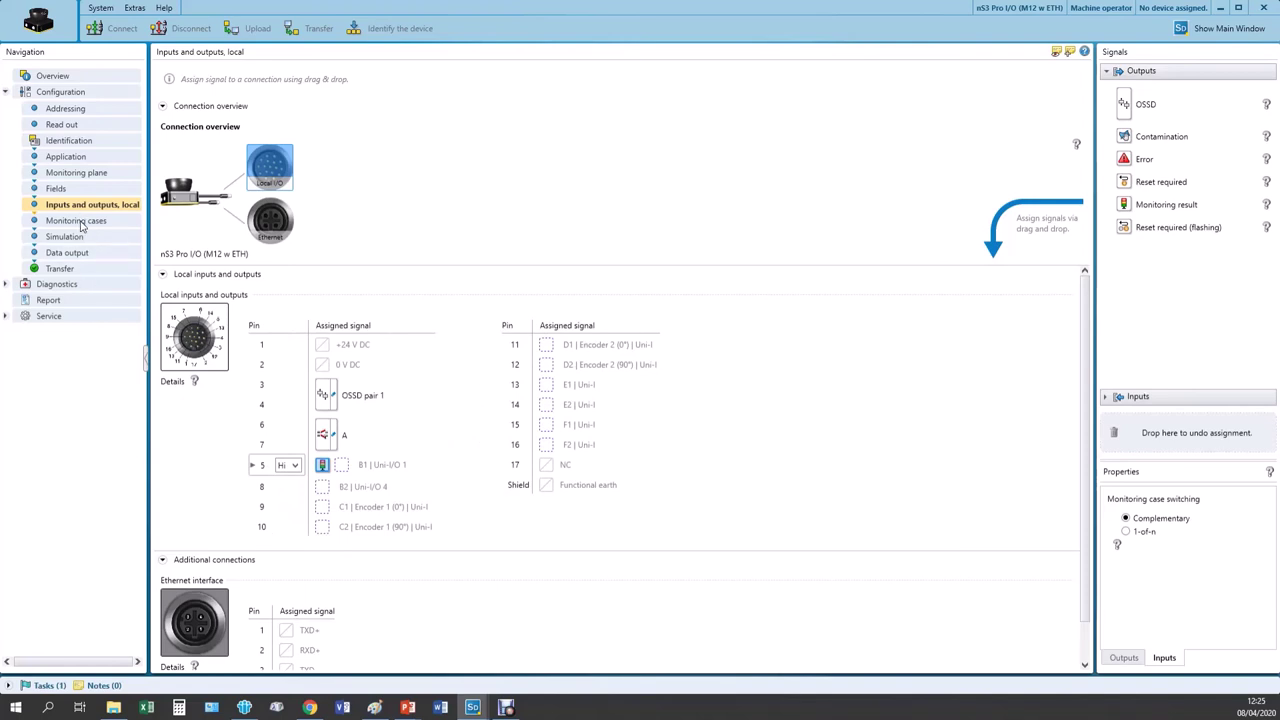
Add a second monitoring case, assign field set (2) to it and set its input A condition to 0.
{"action": "left_click", "coordinate": [80, 222]}
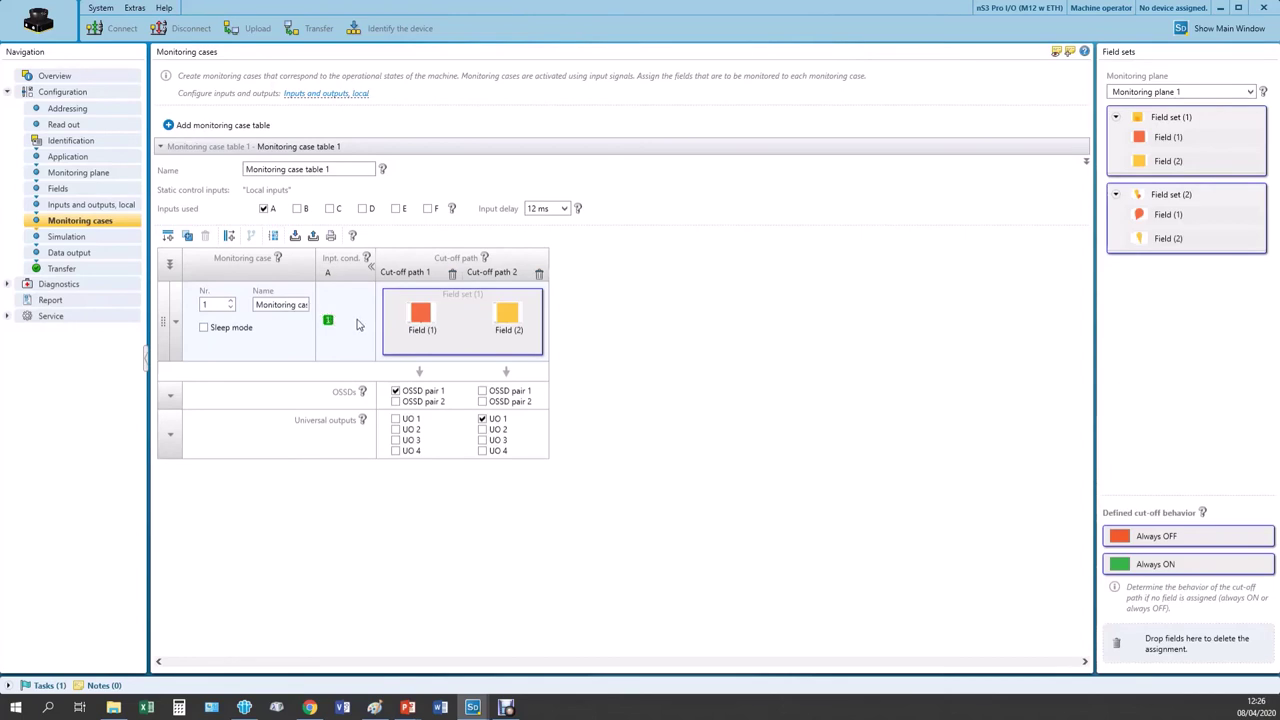
{"action": "left_click", "coordinate": [168, 236]}
{"action": "left_click", "coordinate": [168, 236]}
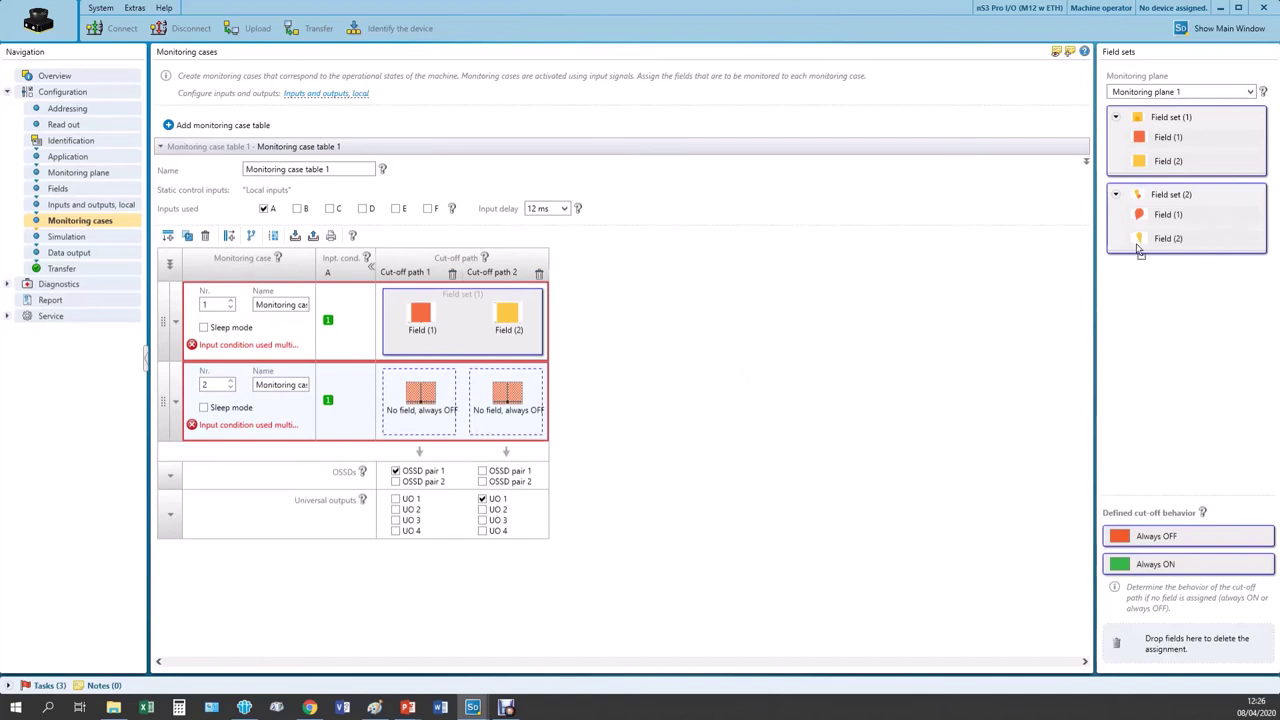
{"action": "left_click_drag", "start_coordinate": [1138, 245], "coordinate": [382, 405]}
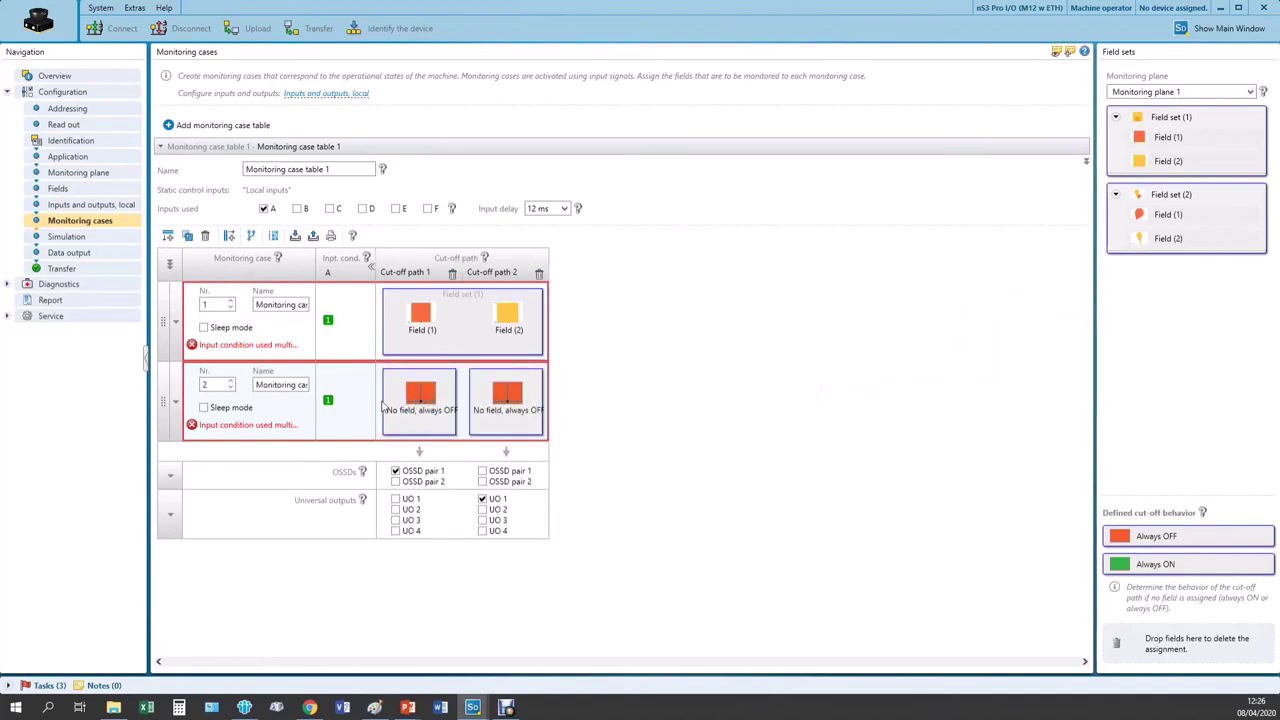
{"action": "left_click", "coordinate": [328, 402]}
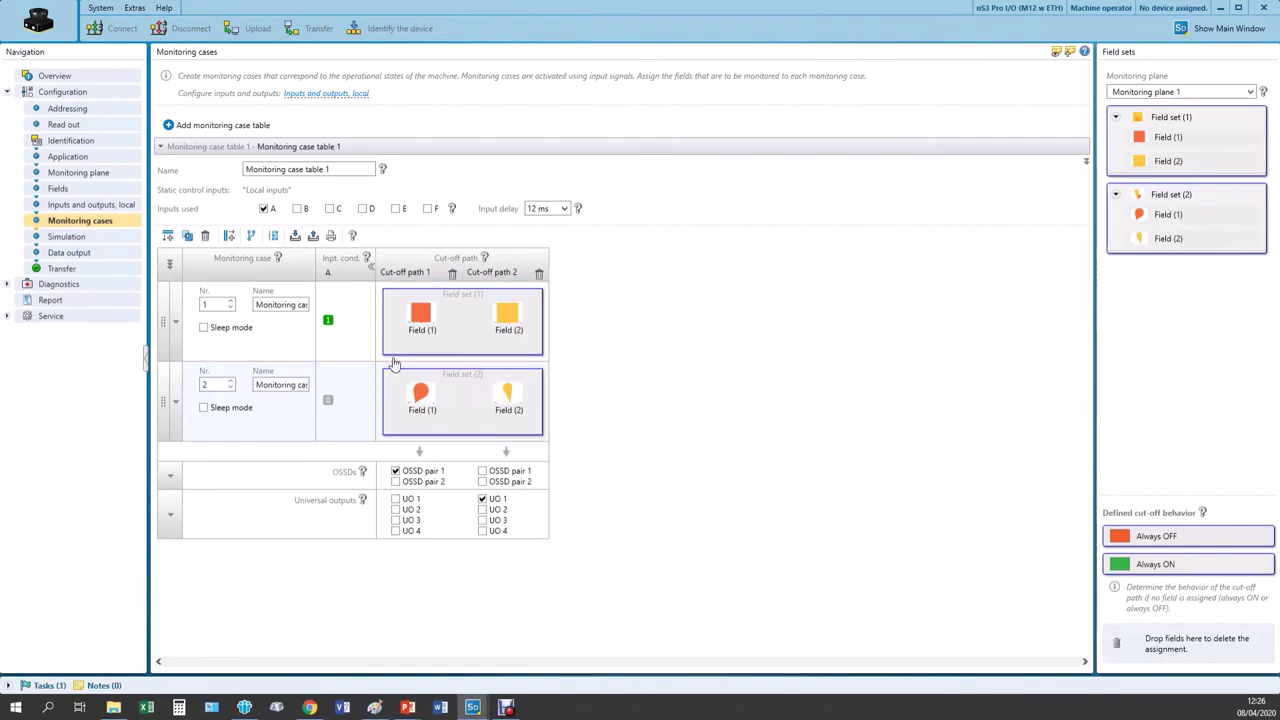
{"action": "left_click", "coordinate": [330, 404]}
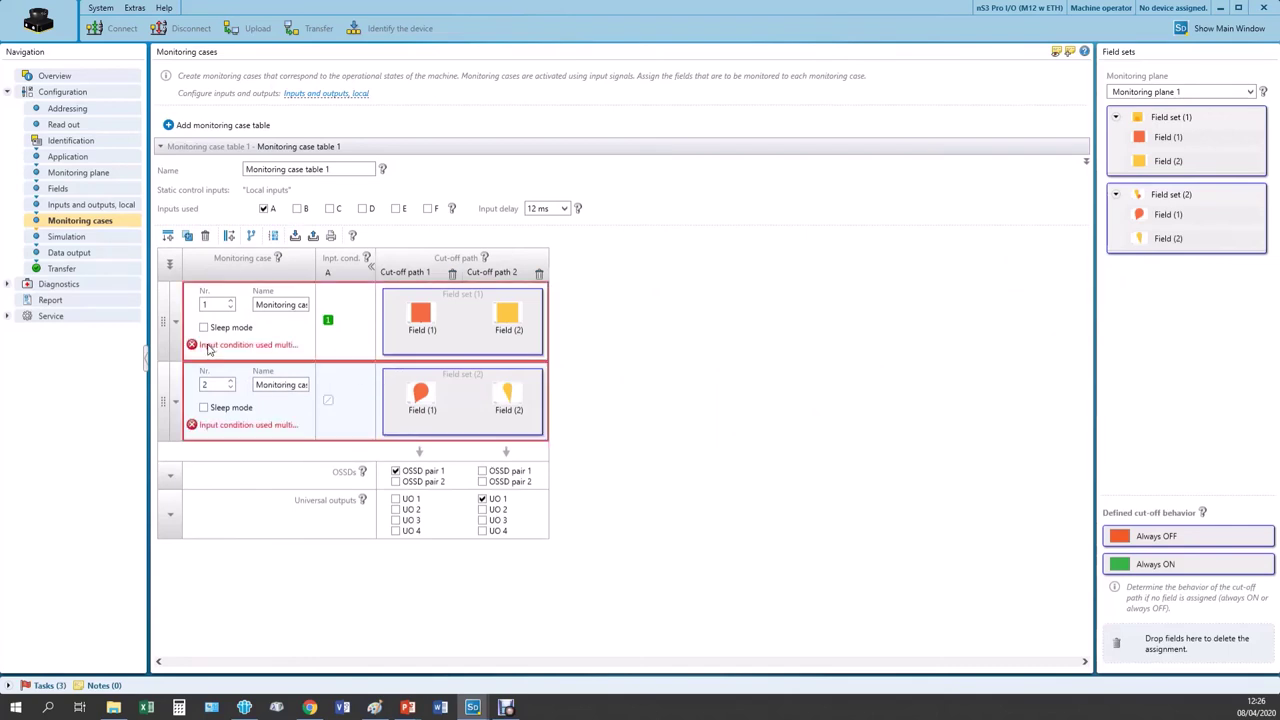
{"action": "left_click", "coordinate": [329, 401]}
{"action": "left_click", "coordinate": [329, 402]}
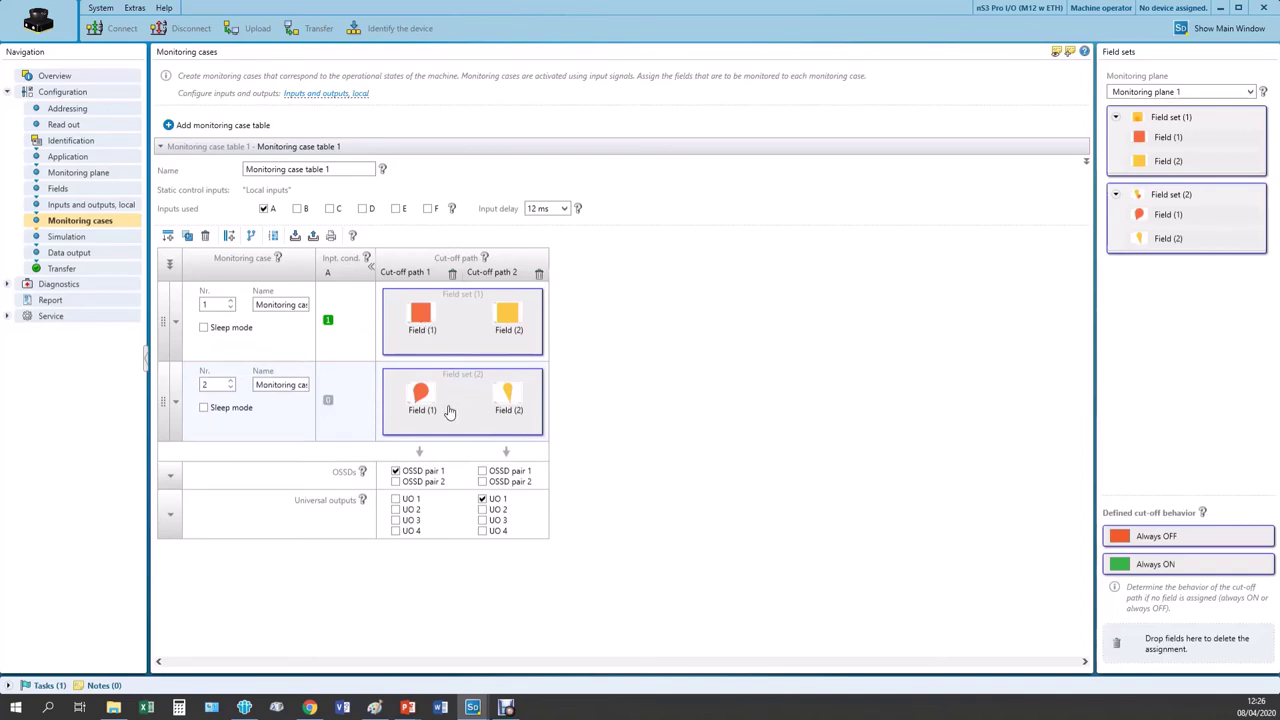
Simulate the configuration by toggling static control input A to compare the fields of monitoring cases 1 and 2.
{"action": "left_click", "coordinate": [68, 238]}
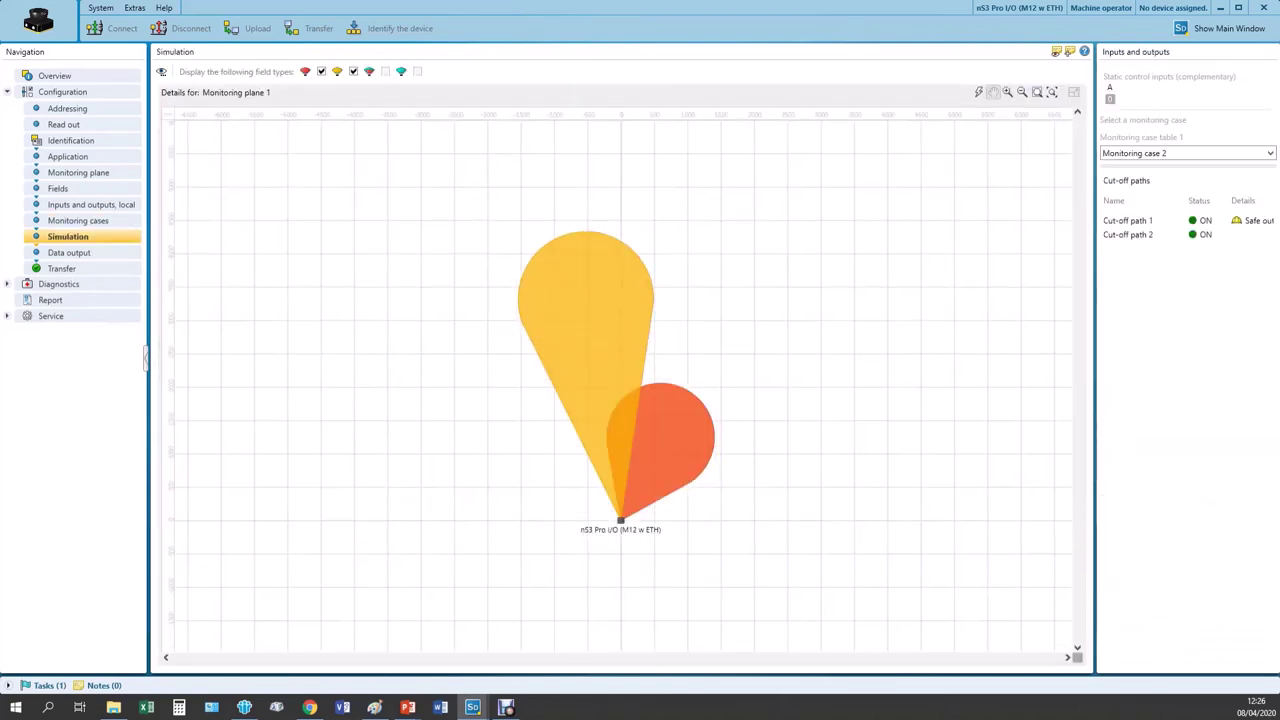
{"action": "left_click", "coordinate": [1110, 100]}
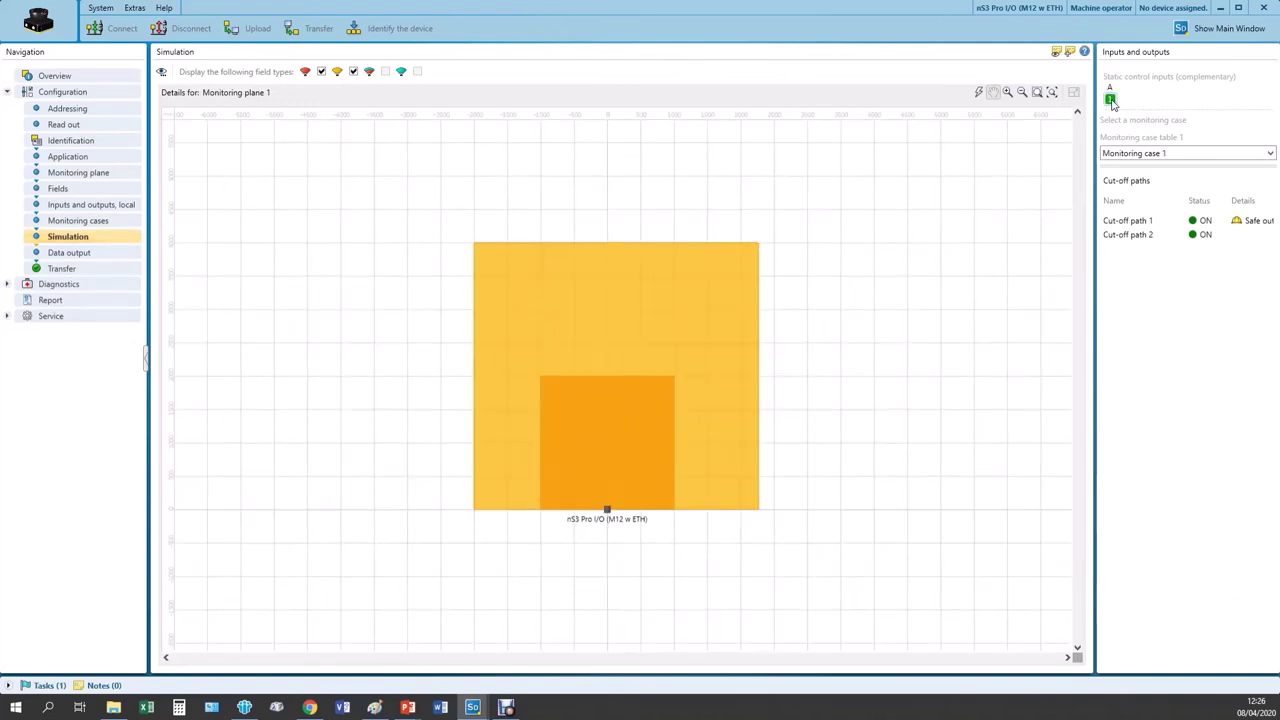
{"action": "left_click", "coordinate": [1110, 100]}
{"action": "left_click", "coordinate": [1110, 100]}
Delete field set (2) from monitoring plane 1, accepting the loss of its monitoring case assignment.
{"action": "left_click", "coordinate": [80, 221]}
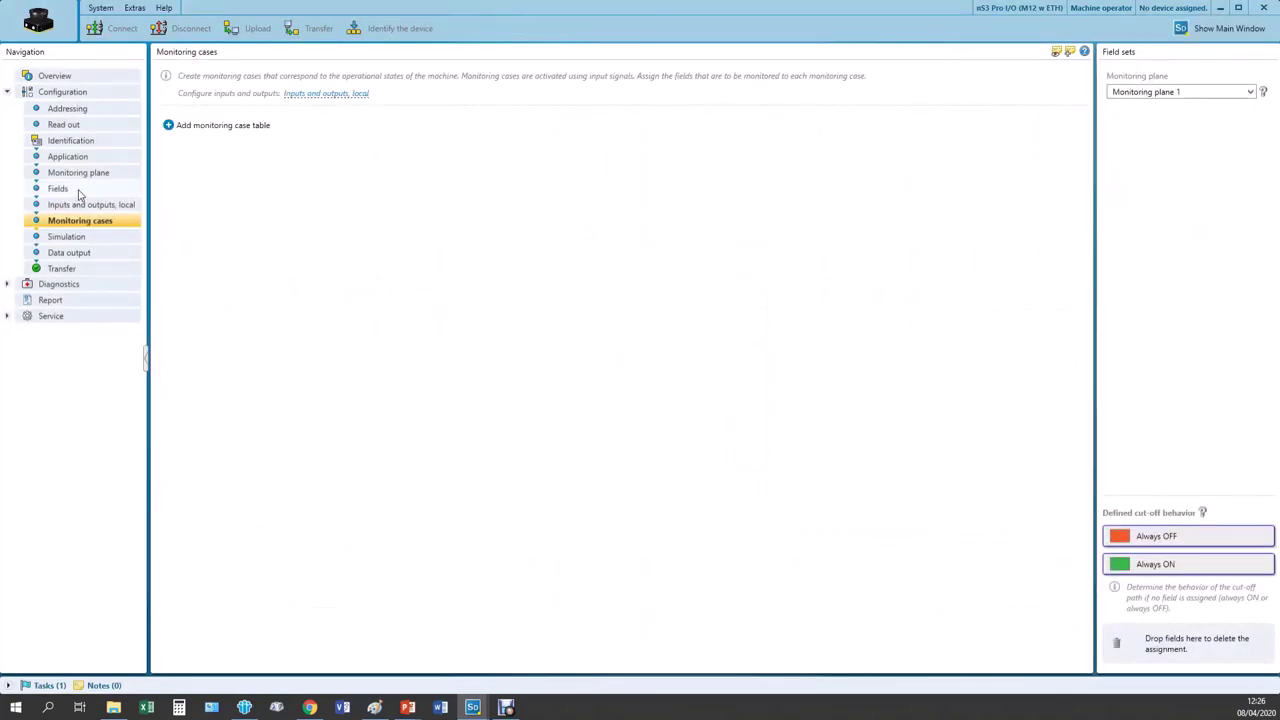
{"action": "left_click", "coordinate": [60, 190]}
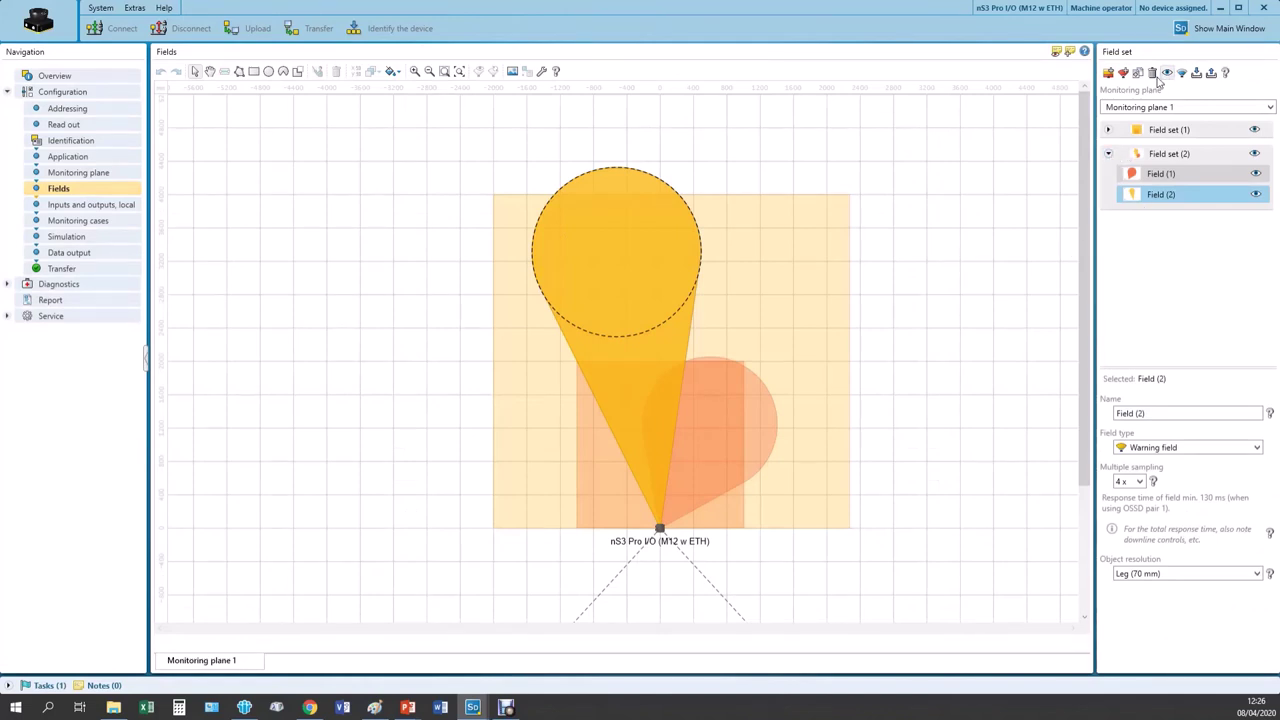
{"action": "left_click", "coordinate": [1142, 150]}
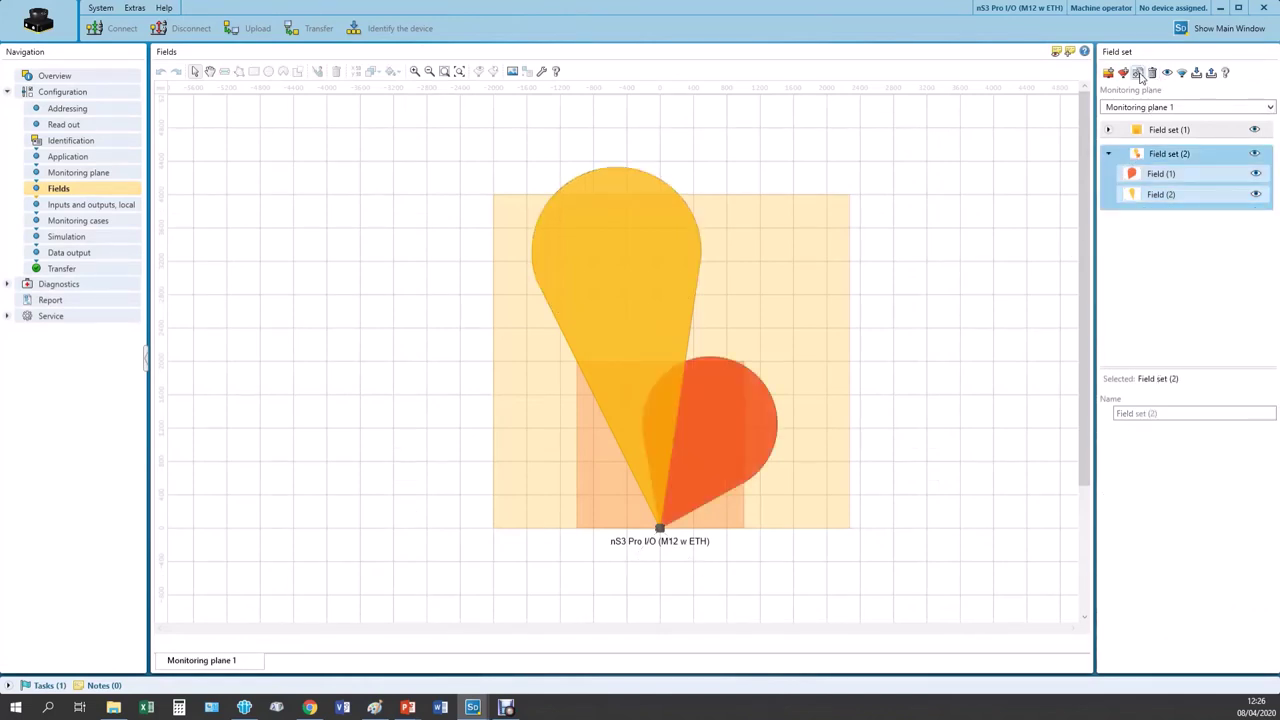
{"action": "left_click", "coordinate": [1152, 72]}
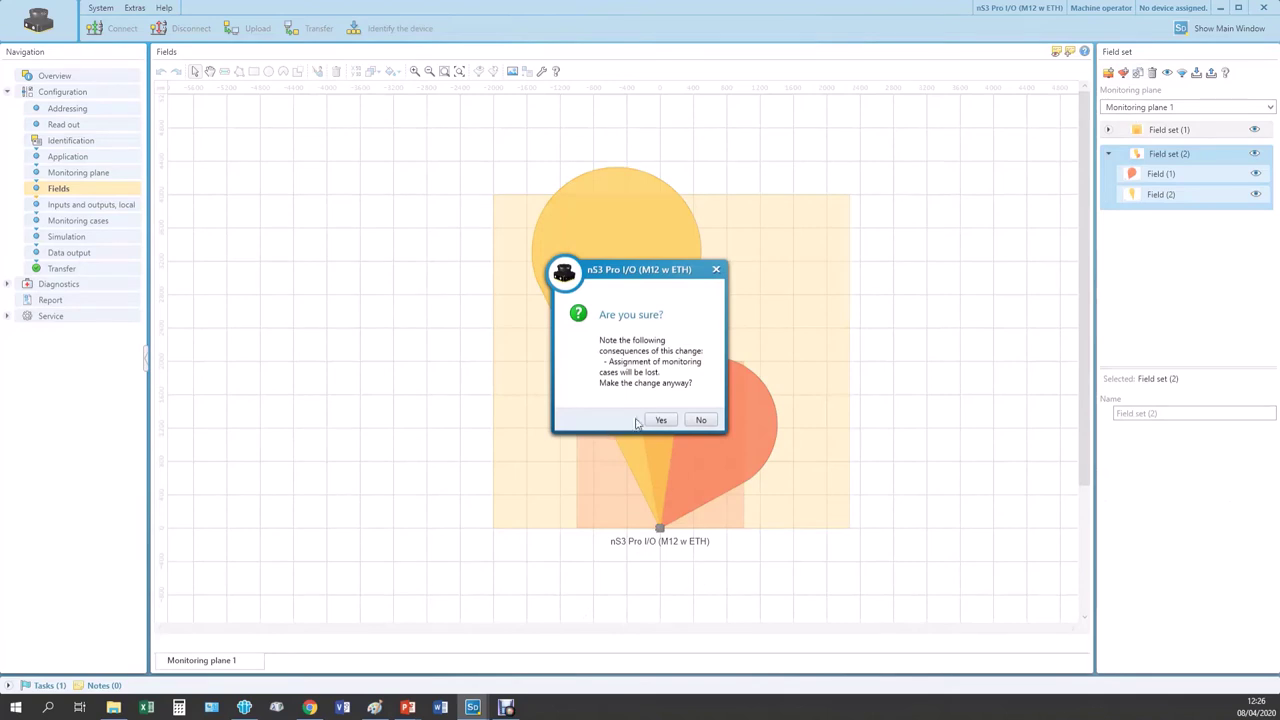
{"action": "left_click", "coordinate": [661, 420]}
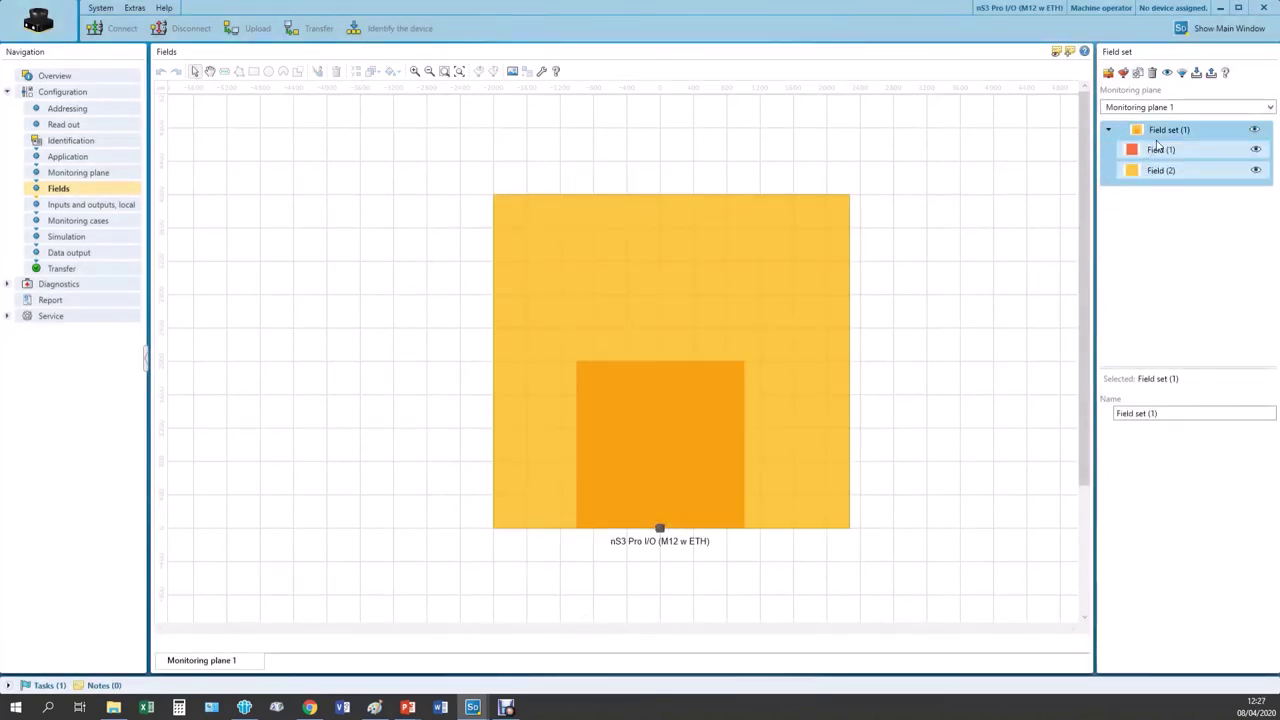
Remove the assignment of static control input A from pins 6 and 7.
{"action": "left_click", "coordinate": [86, 207]}
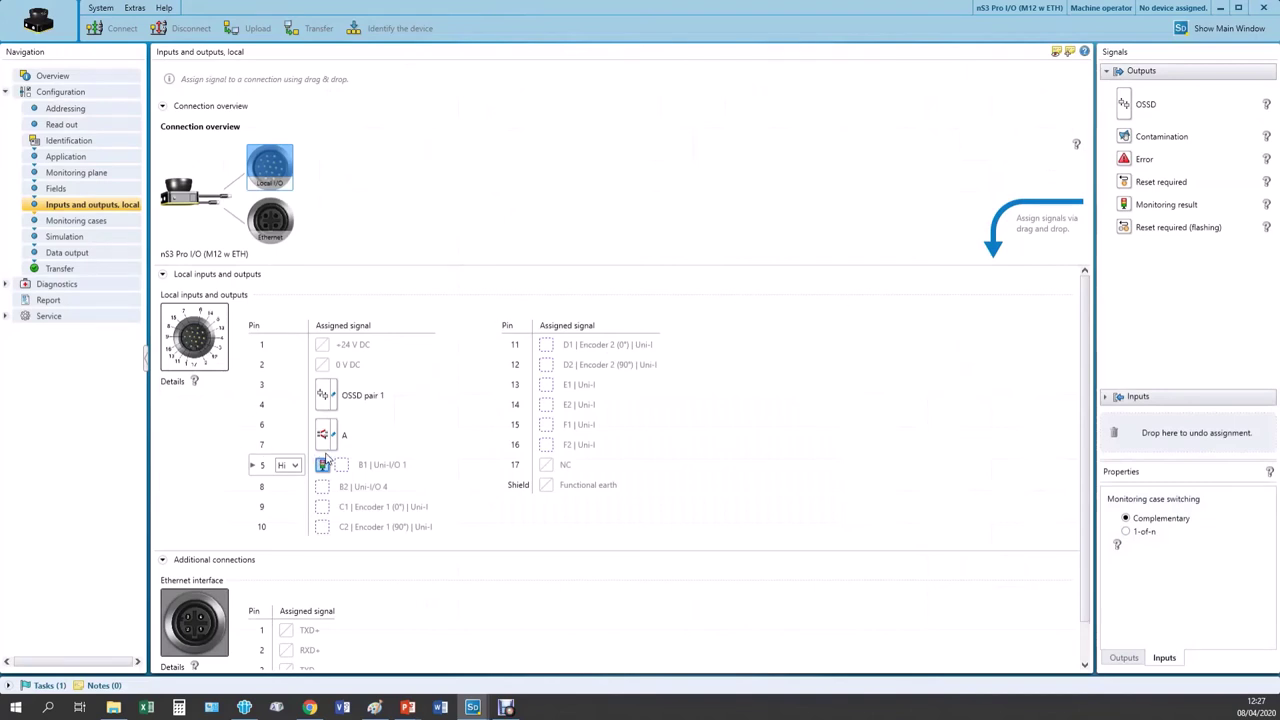
{"action": "left_click_drag", "start_coordinate": [326, 436], "coordinate": [748, 222]}
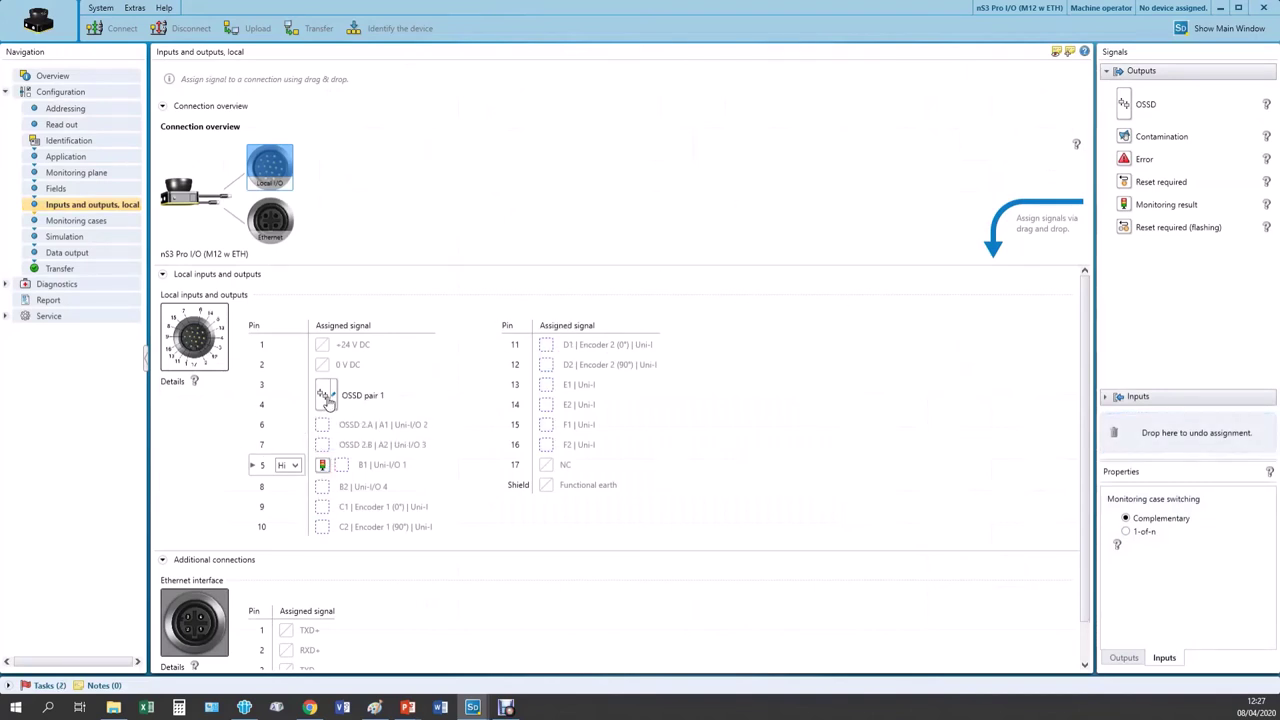
Delete monitoring case 2 from monitoring case table 1 and deselect input A from the inputs used.
{"action": "left_click", "coordinate": [74, 221]}
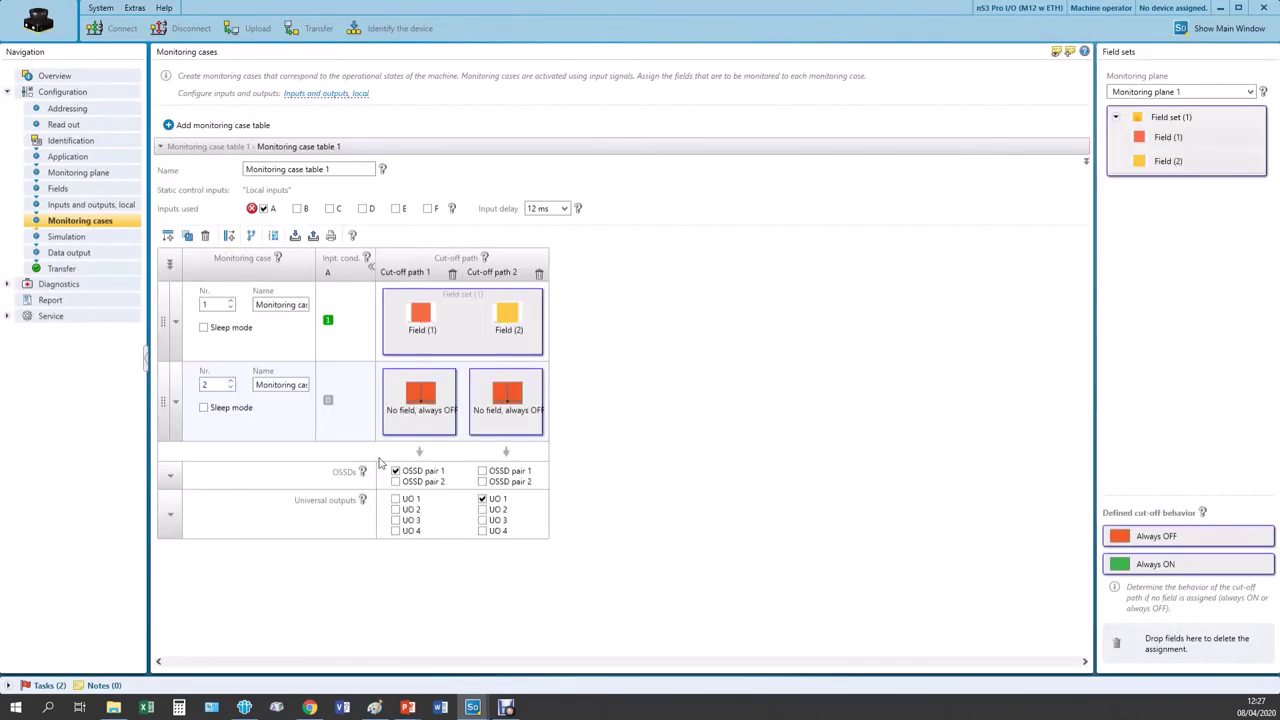
{"action": "left_click", "coordinate": [175, 401]}
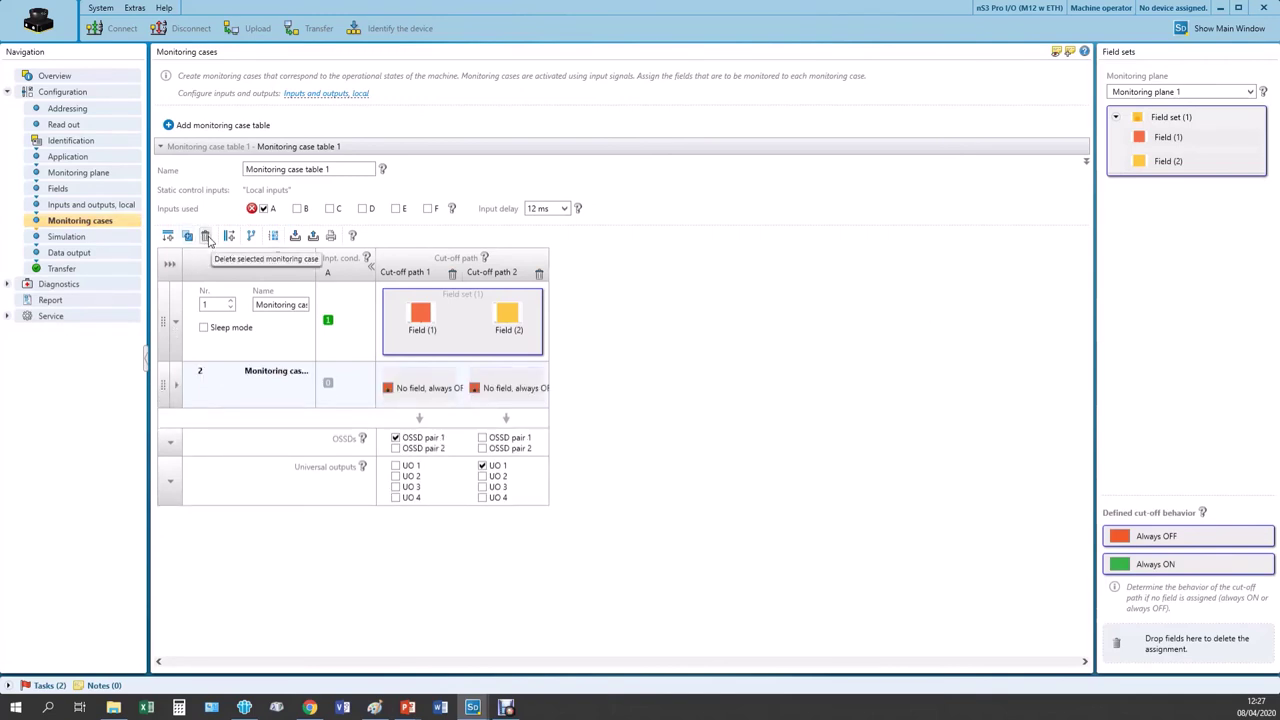
{"action": "key", "text": "Delete"}
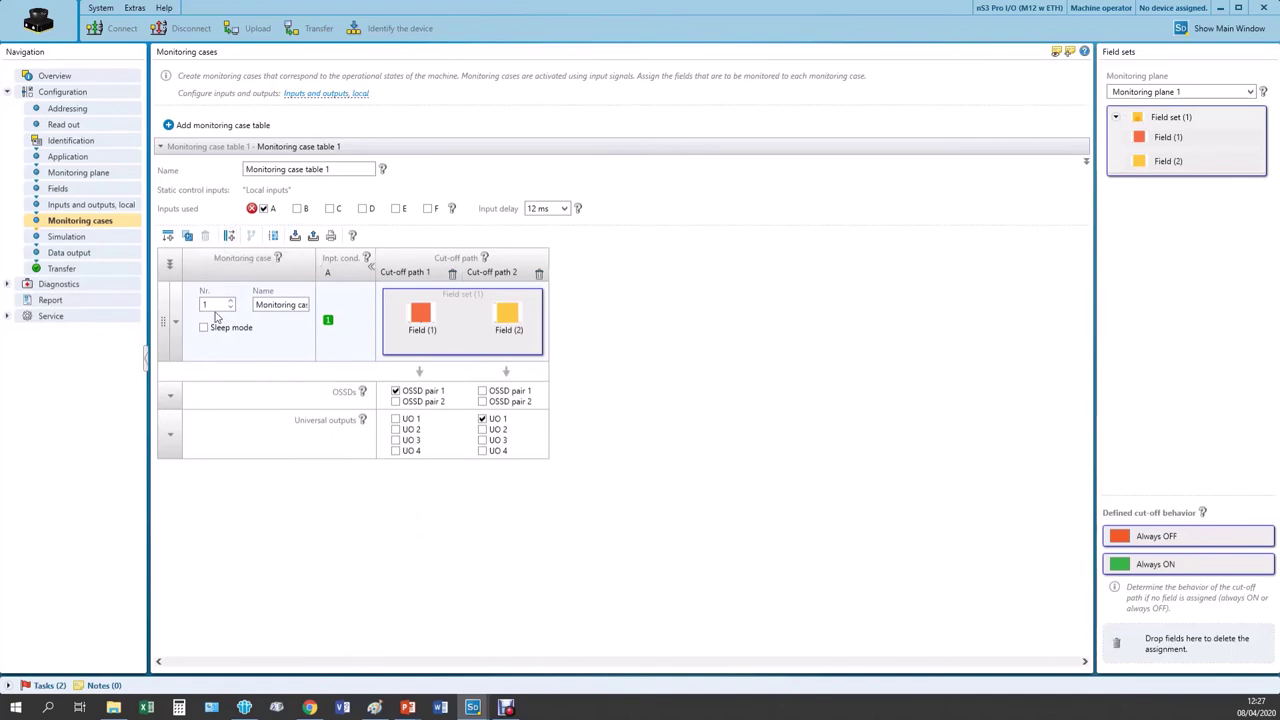
{"action": "left_click", "coordinate": [263, 209]}
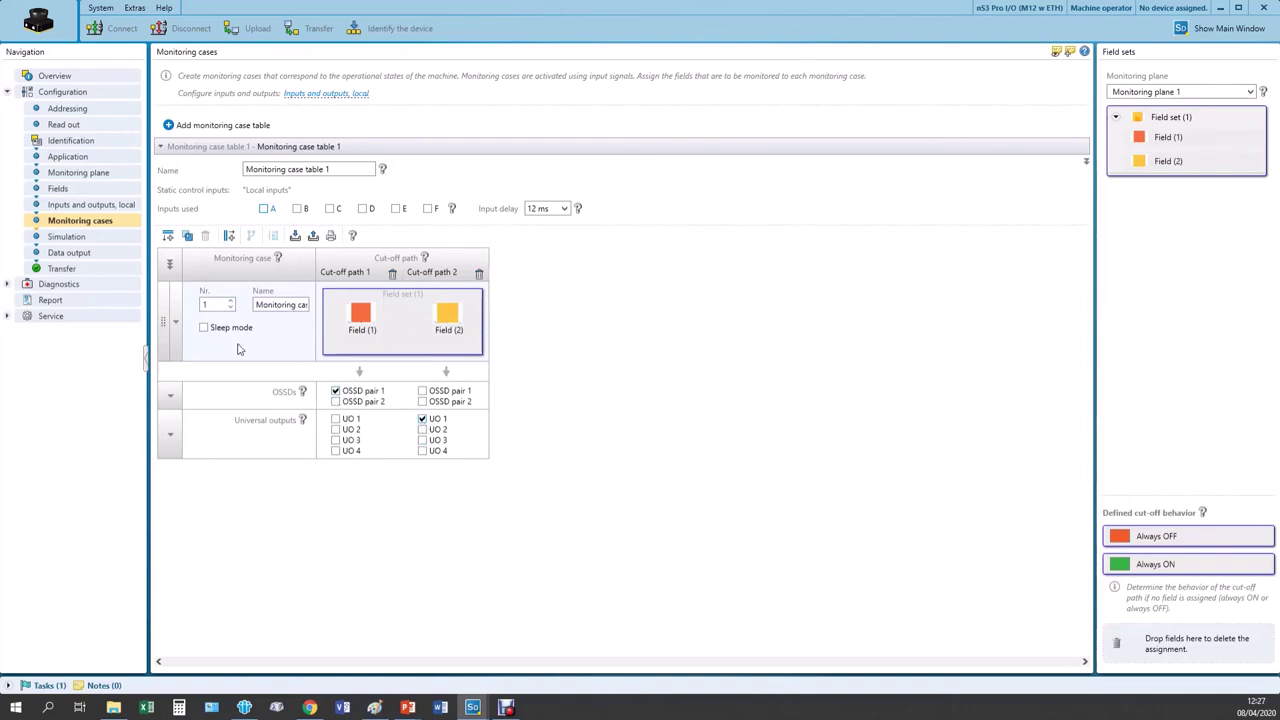
Review the simulation of monitoring case 1, the data output settings for channel 1 and the transfer overview.
{"action": "left_click", "coordinate": [68, 237]}
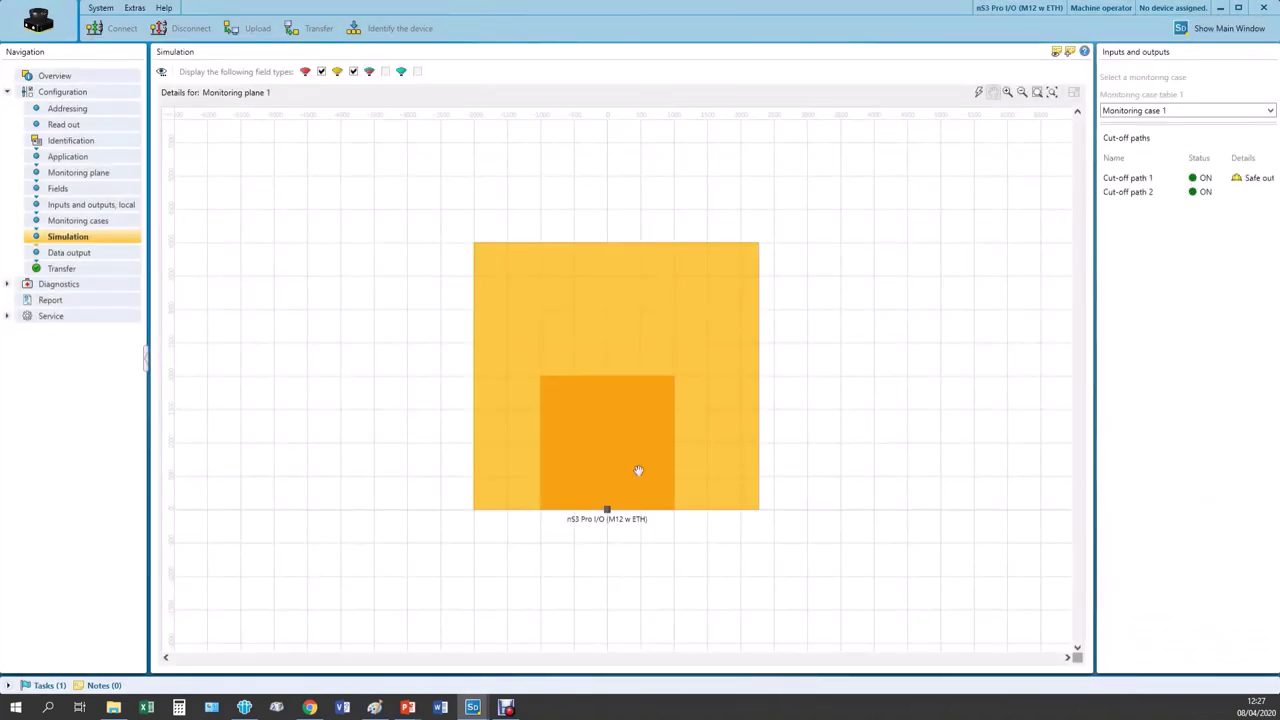
{"action": "left_click", "coordinate": [70, 254]}
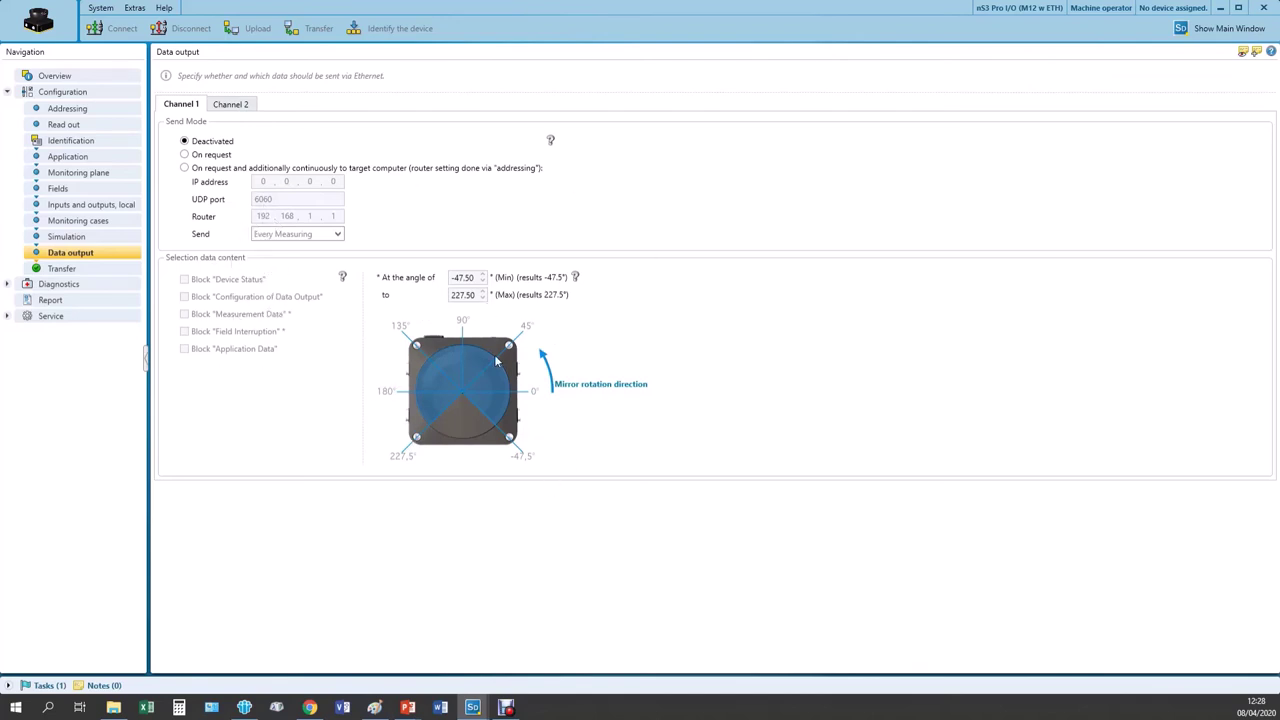
{"action": "left_click", "coordinate": [61, 269]}
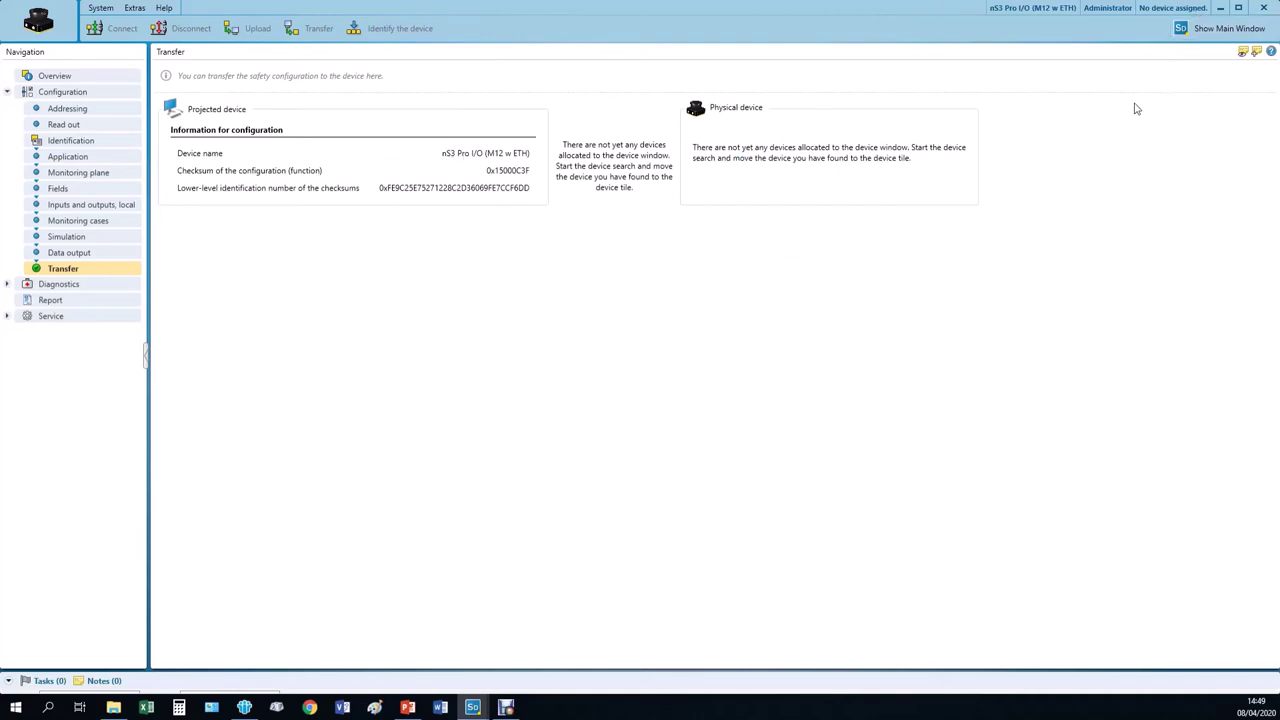
Return to the device overview, search for connected devices and assign the found nS3 Pro I/O scanner to the project's device tile.
{"action": "left_click", "coordinate": [1220, 8]}
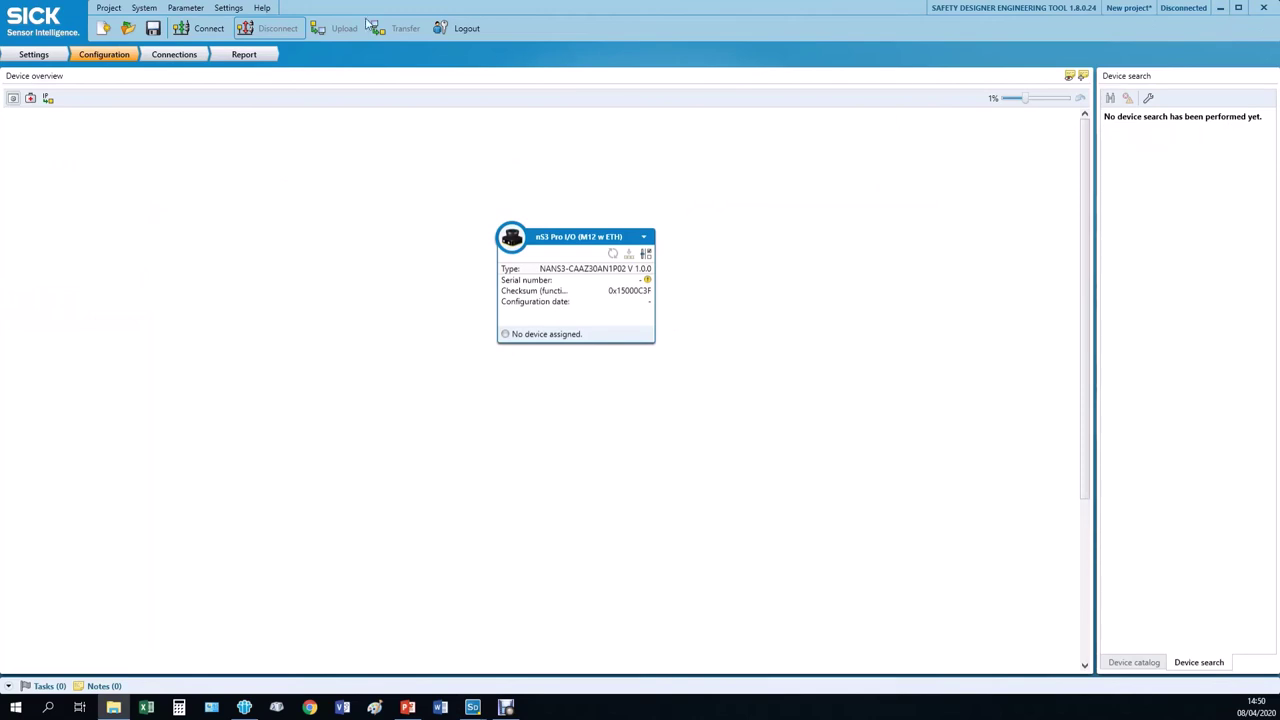
{"action": "left_click", "coordinate": [205, 28]}
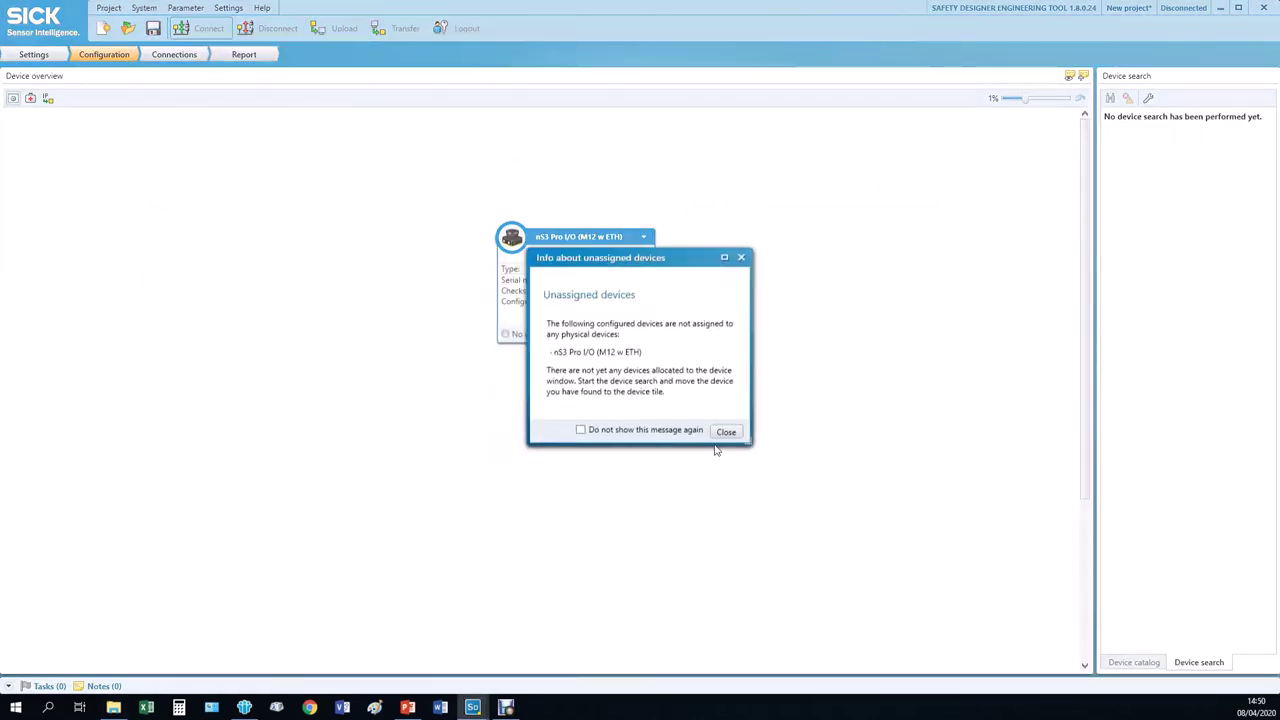
{"action": "left_click", "coordinate": [724, 433]}
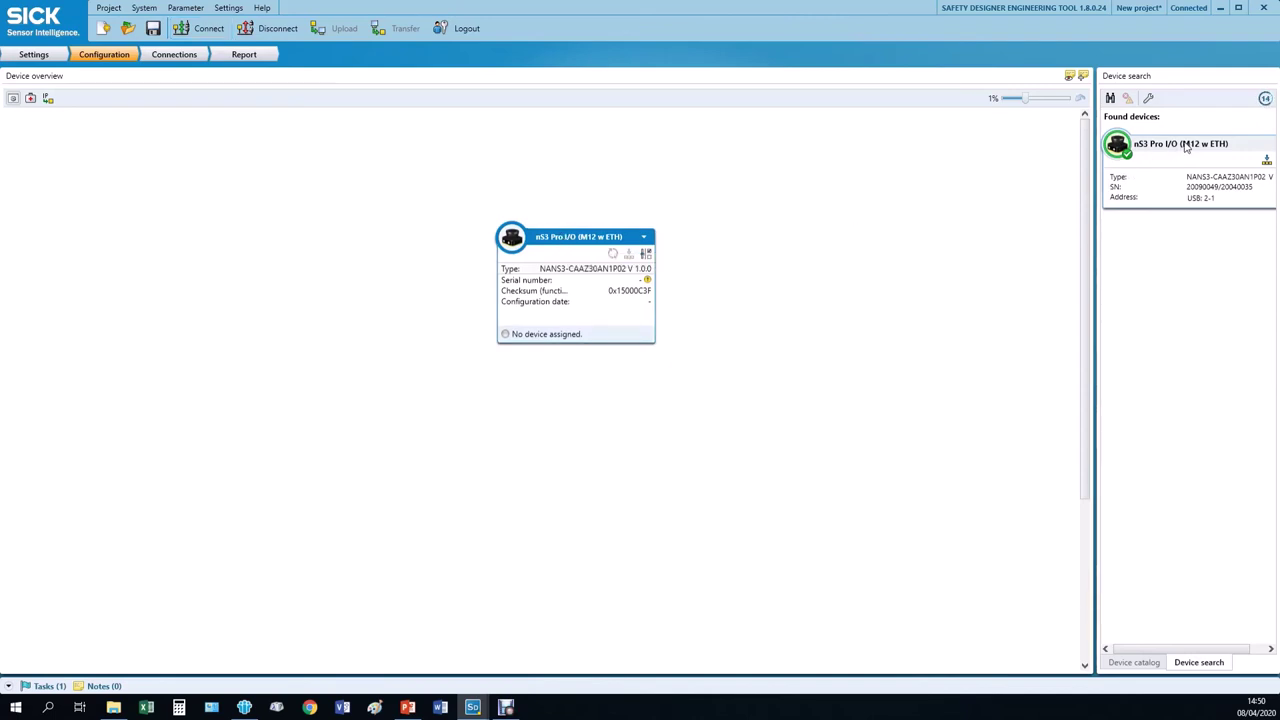
{"action": "left_click_drag", "start_coordinate": [1190, 148], "coordinate": [565, 258]}
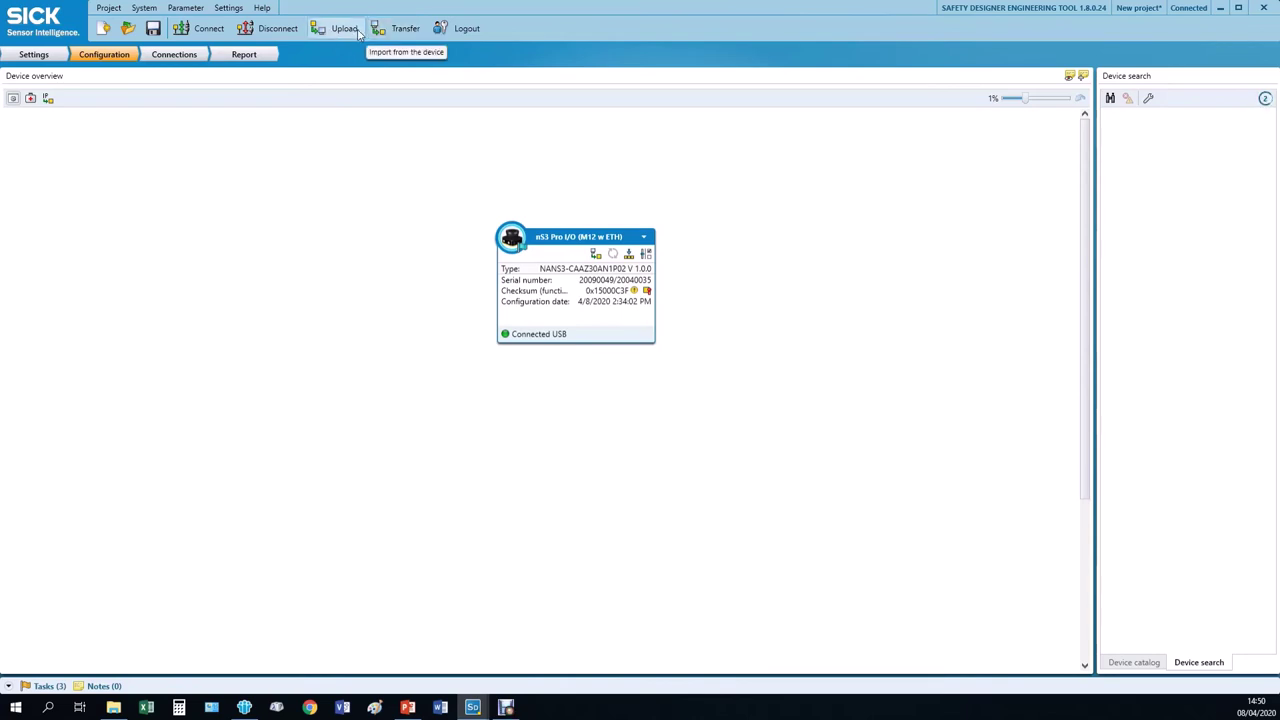
Transfer the configuration to the nS3 Pro I/O despite the outstanding tasks and start the device in test mode.
{"action": "left_click", "coordinate": [389, 30]}
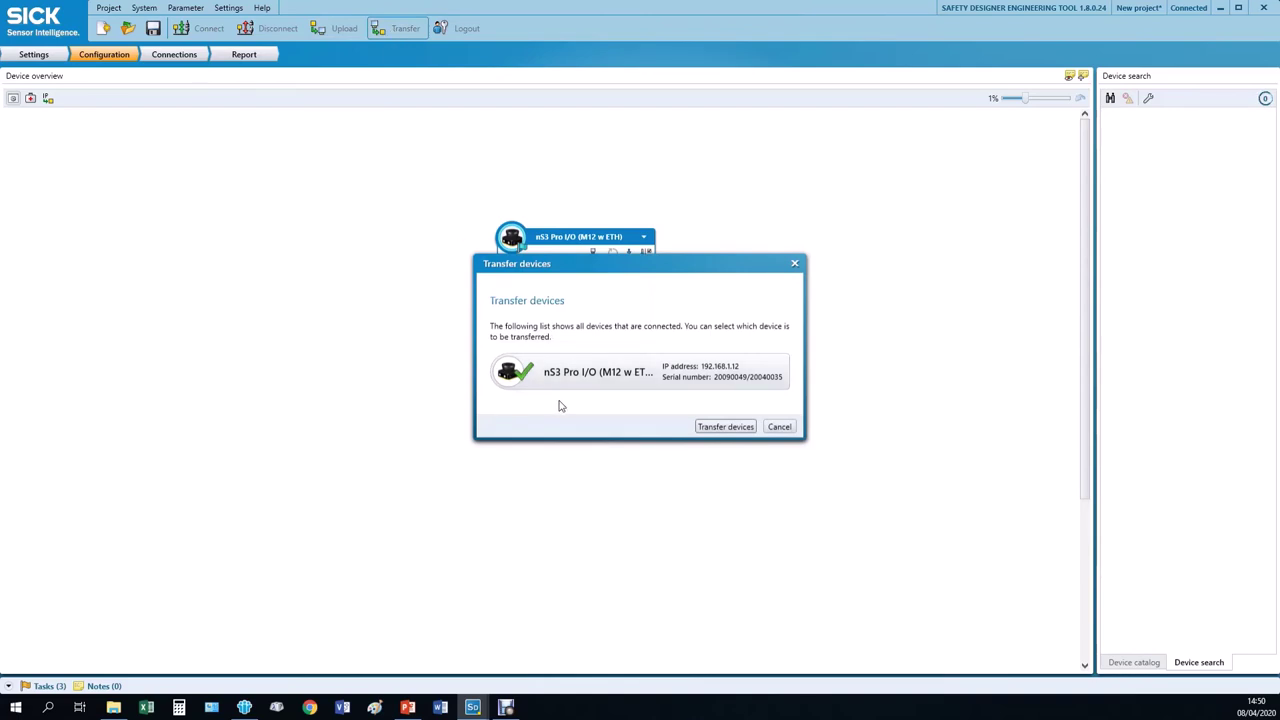
{"action": "left_click", "coordinate": [723, 428]}
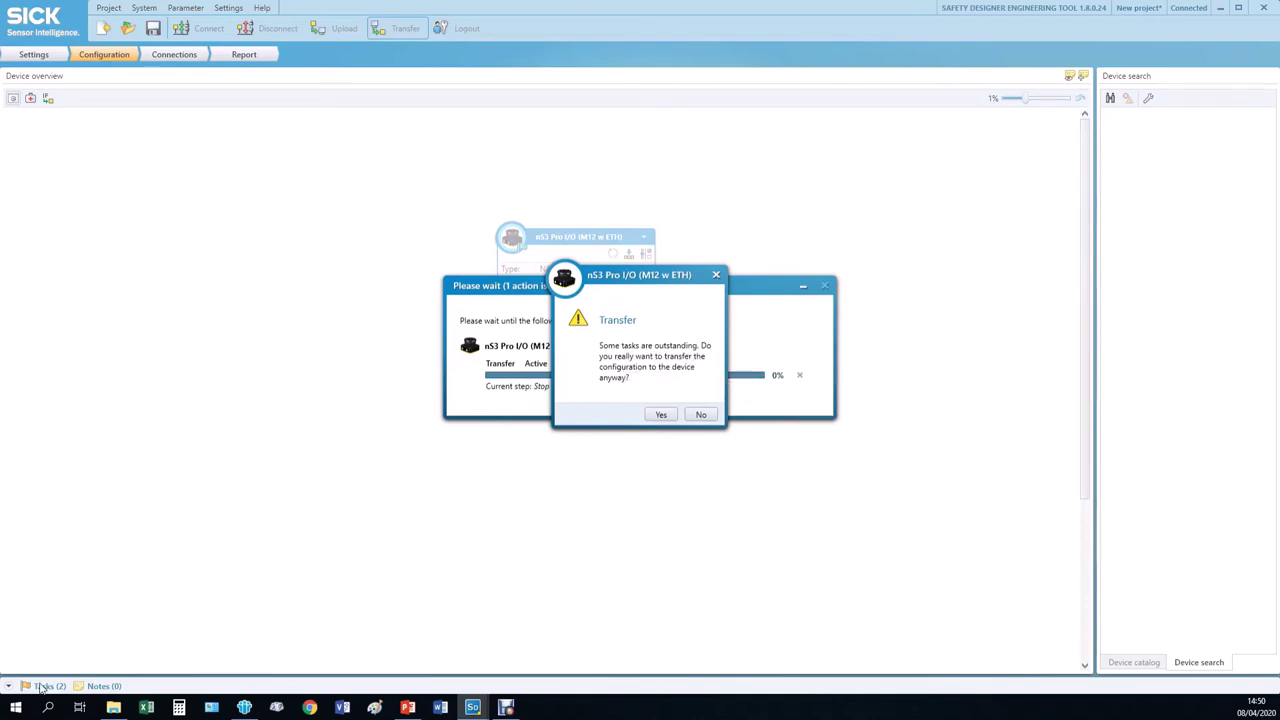
{"action": "left_click", "coordinate": [662, 415]}
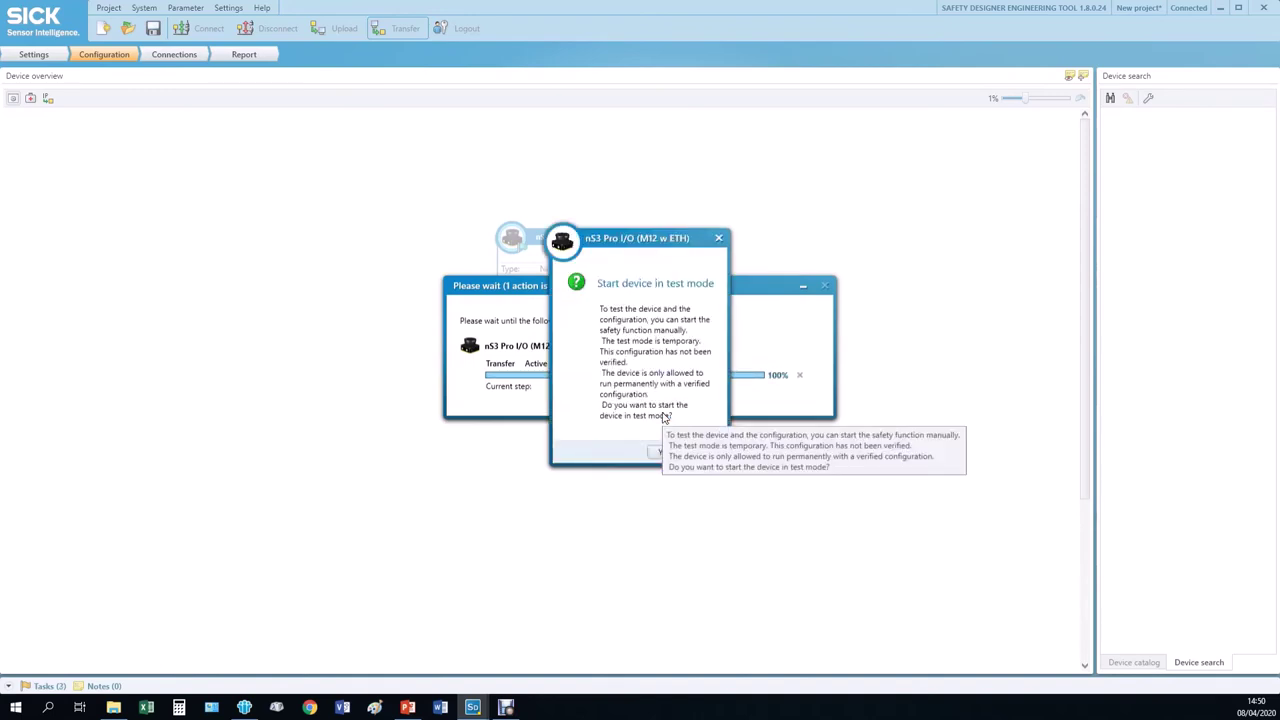
{"action": "left_click_drag", "start_coordinate": [660, 241], "coordinate": [970, 243]}
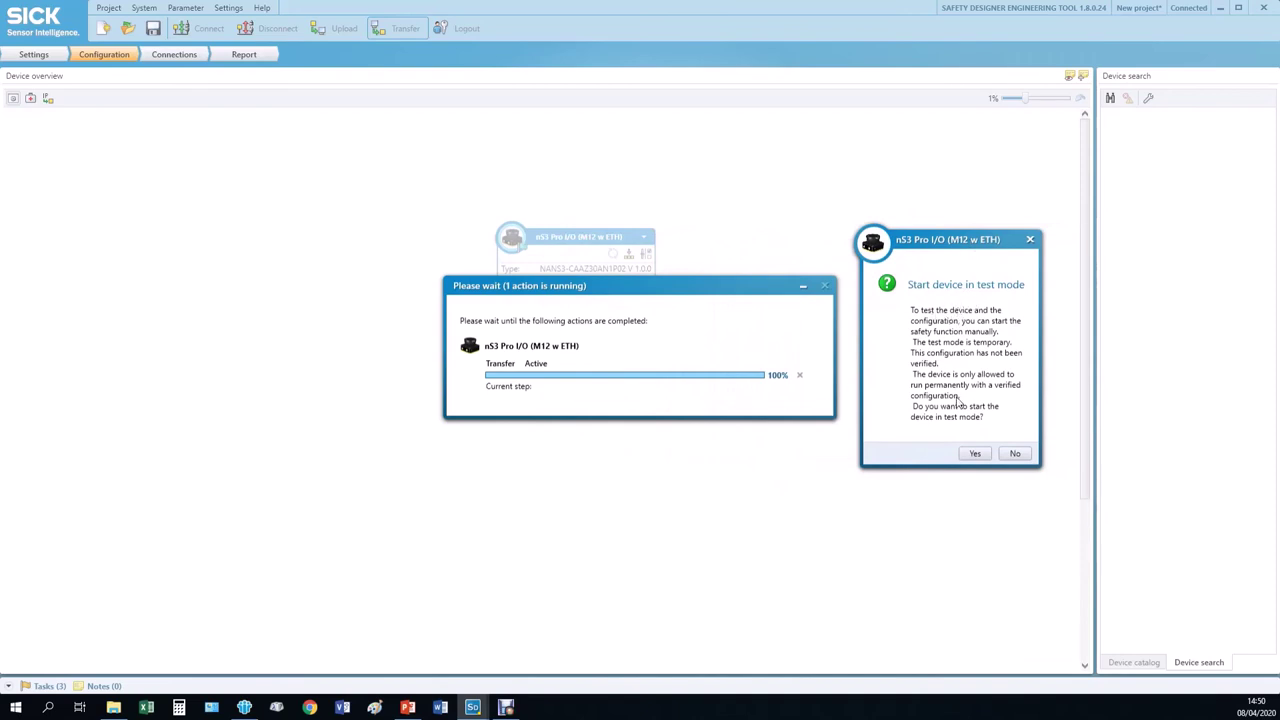
{"action": "left_click", "coordinate": [975, 455]}
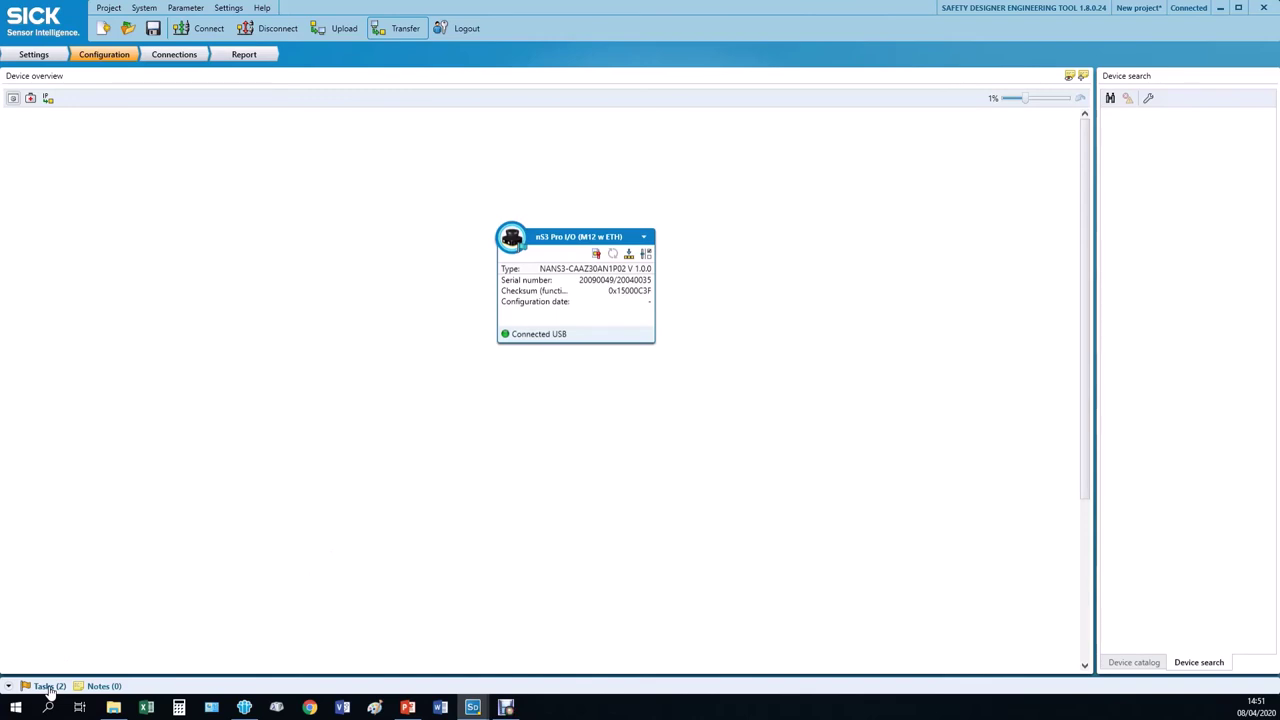
Check the open tasks and resolve the IP mismatch by reading the physical device's address settings into the project.
{"action": "left_click_drag", "start_coordinate": [78, 672], "coordinate": [78, 550]}
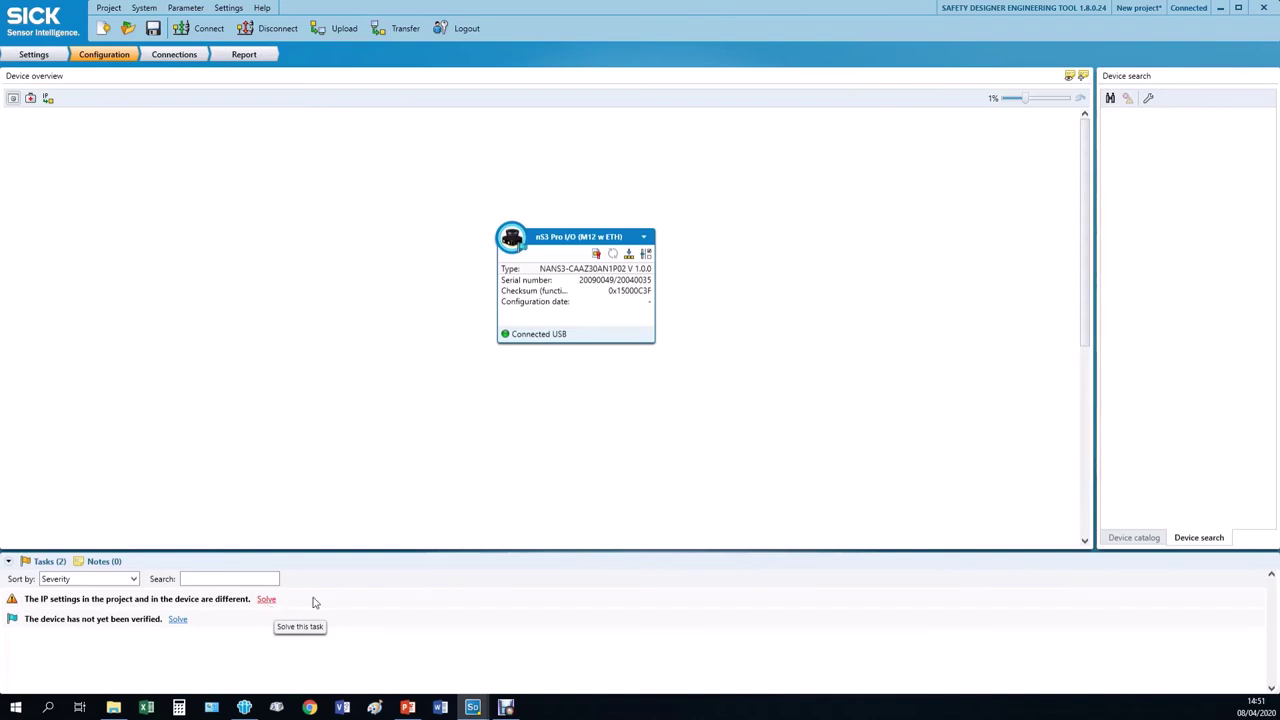
{"action": "left_click", "coordinate": [645, 238]}
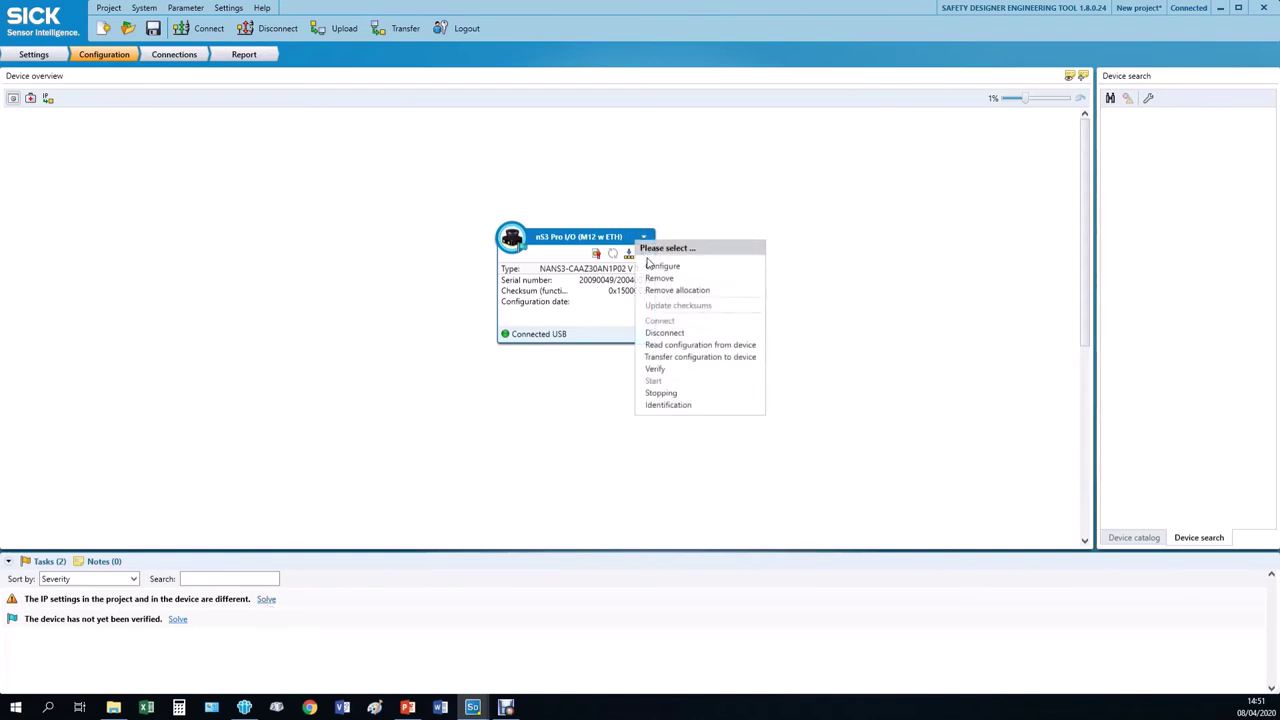
{"action": "left_click", "coordinate": [655, 267]}
{"action": "left_click", "coordinate": [60, 109]}
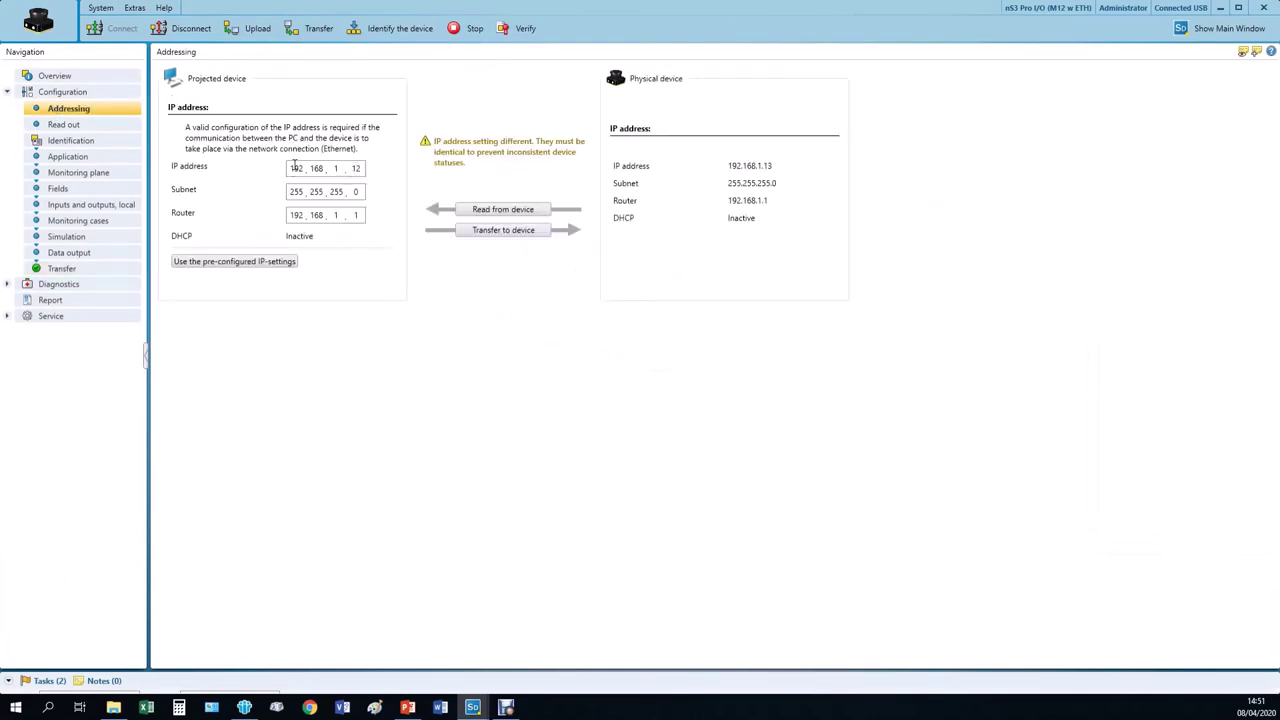
{"action": "left_click", "coordinate": [295, 167]}
{"action": "double_click", "coordinate": [355, 168]}
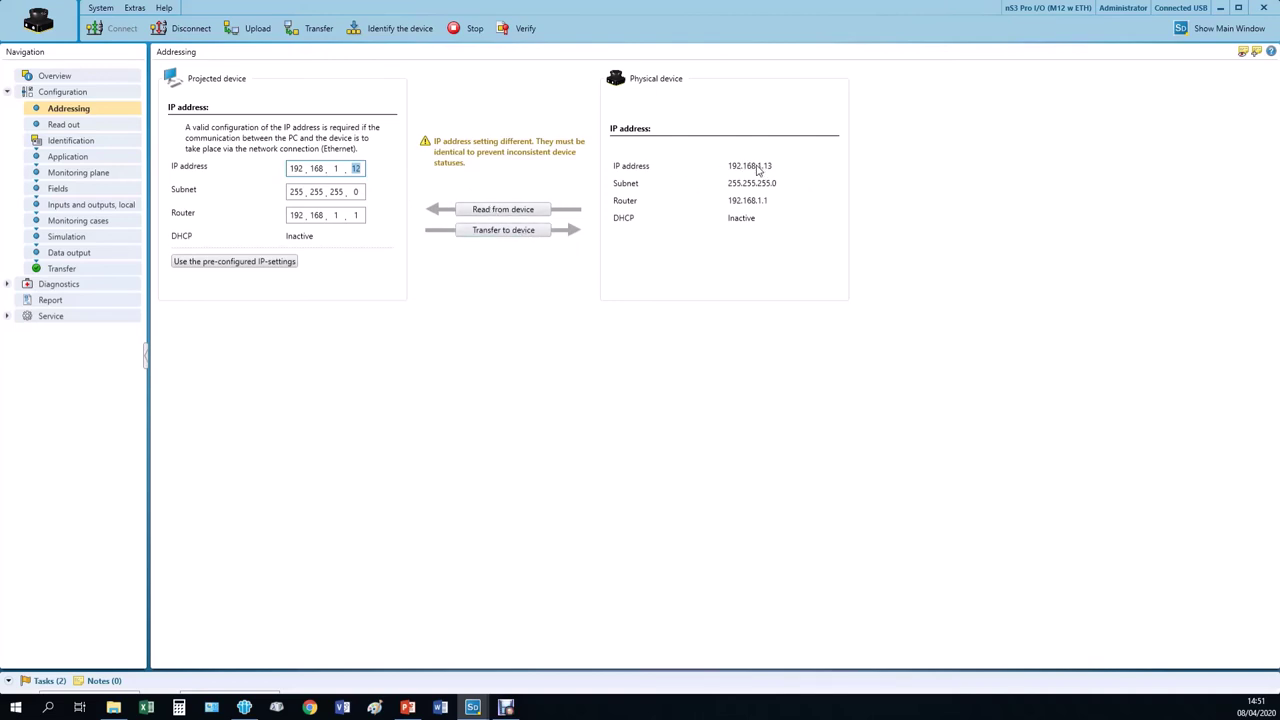
{"action": "left_click", "coordinate": [501, 212]}
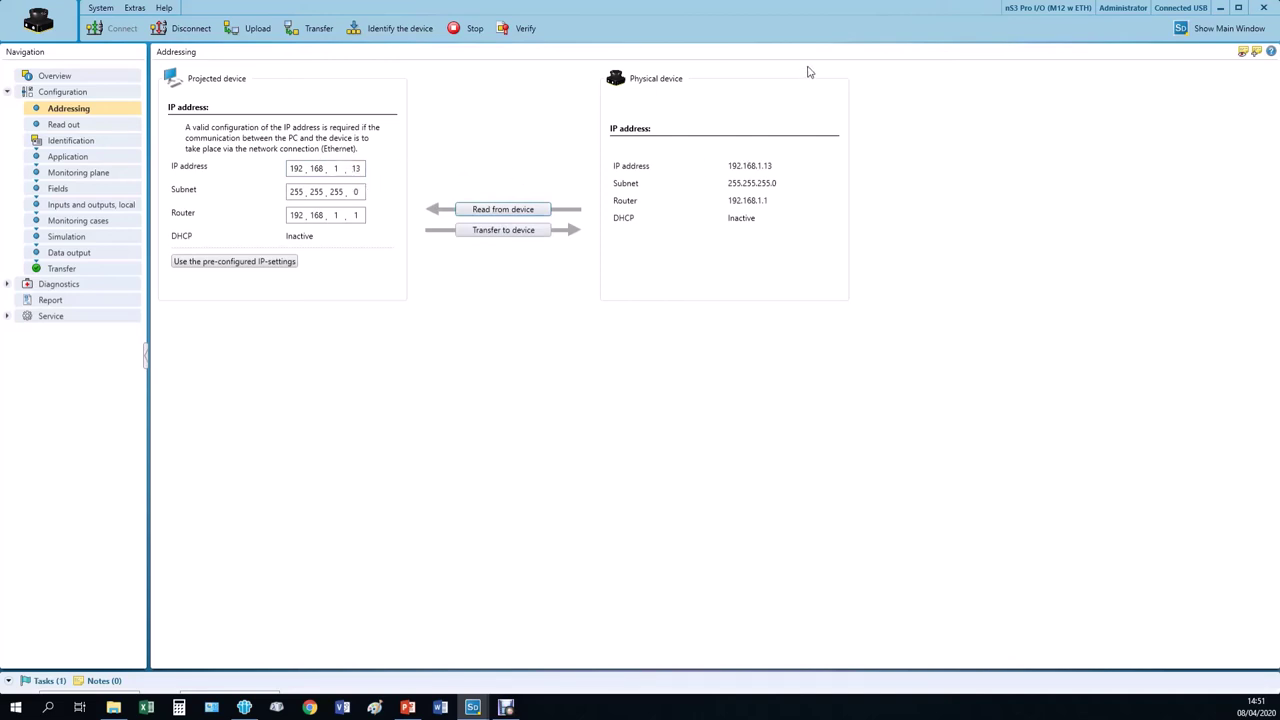
Verify the scanner's configuration from the device overview, reviewing and accepting the verification report.
{"action": "left_click", "coordinate": [1222, 8]}
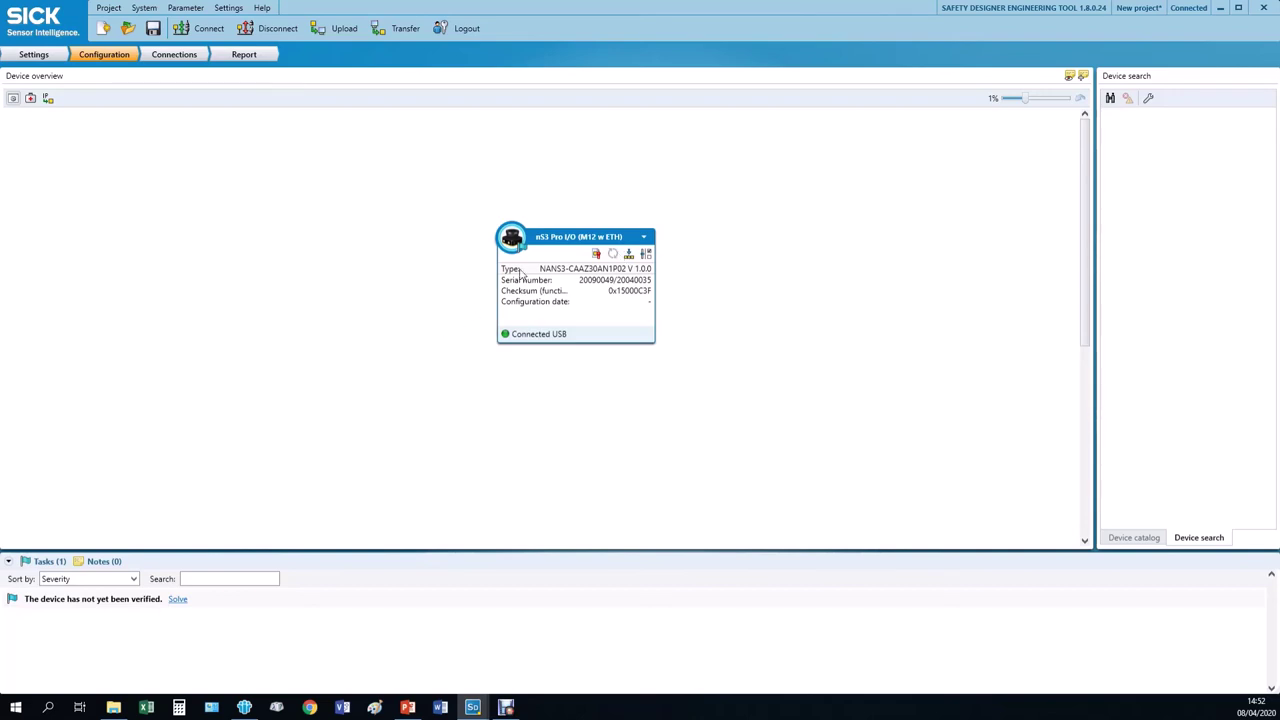
{"action": "left_click", "coordinate": [596, 256]}
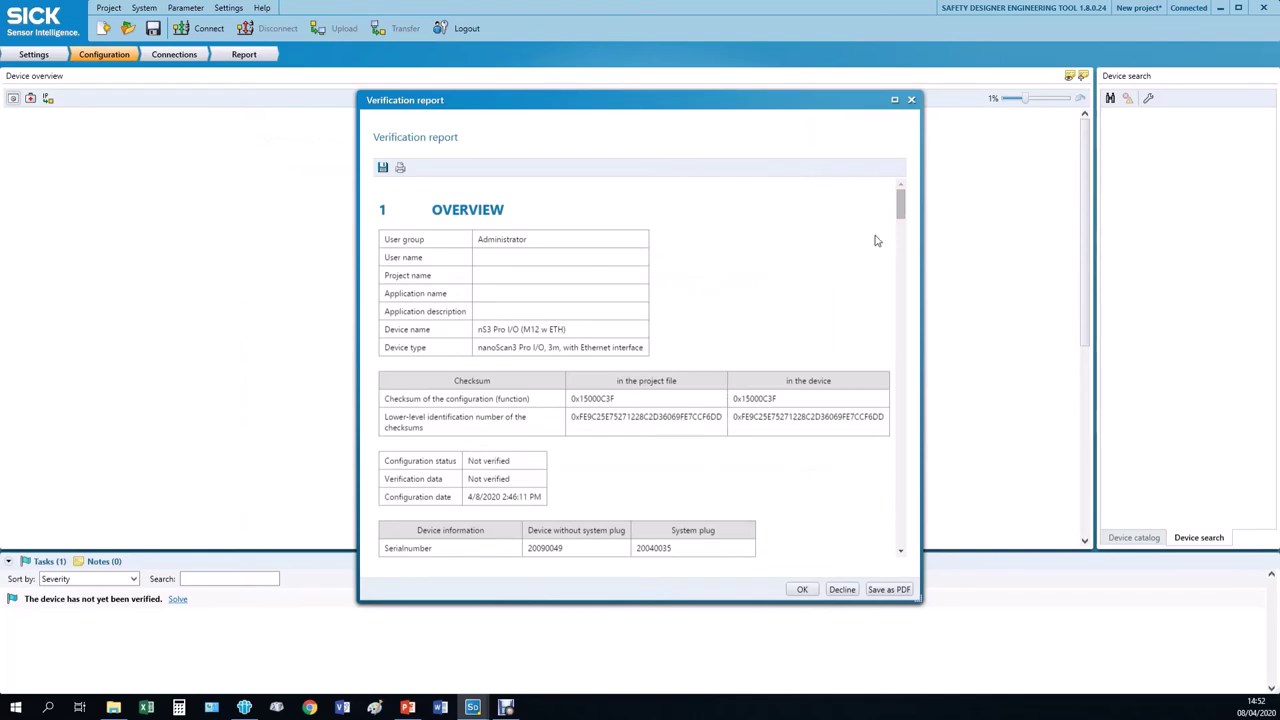
{"action": "left_click_drag", "start_coordinate": [900, 206], "coordinate": [910, 318]}
{"action": "left_click", "coordinate": [802, 590]}
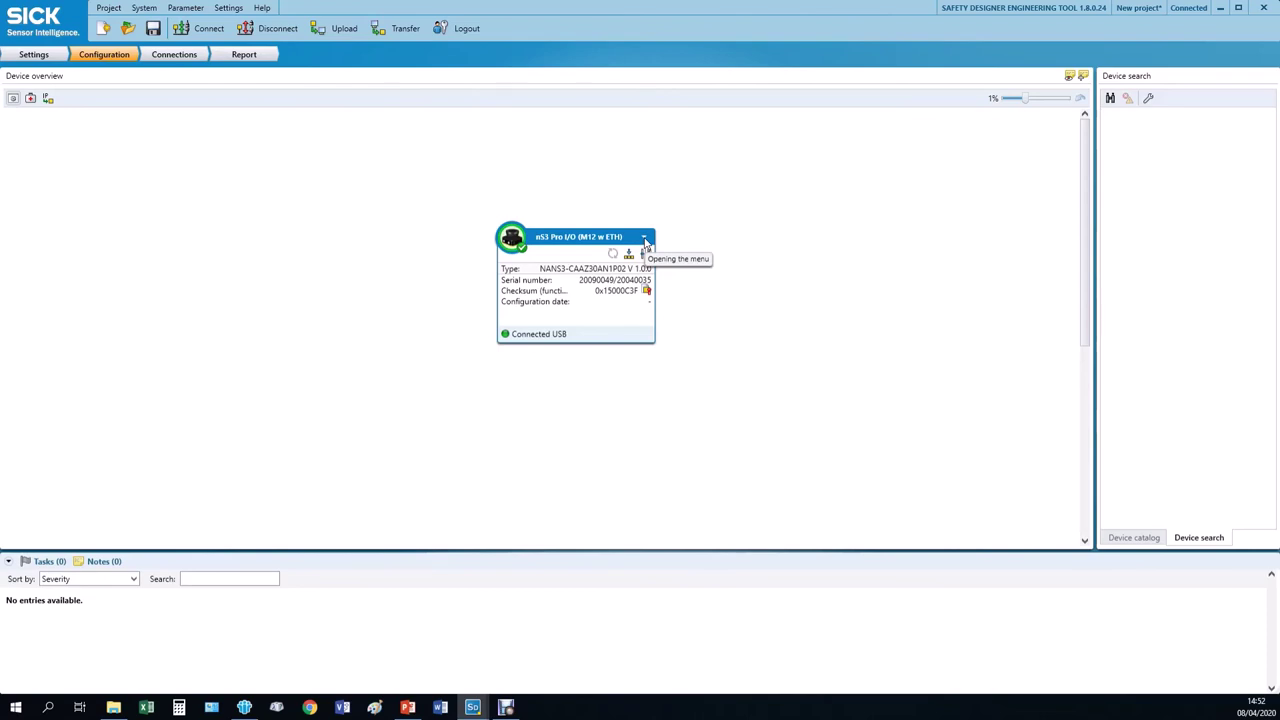
Open the scanner's diagnostics and view the live measurement data in the data recorder.
{"action": "left_click", "coordinate": [645, 243]}
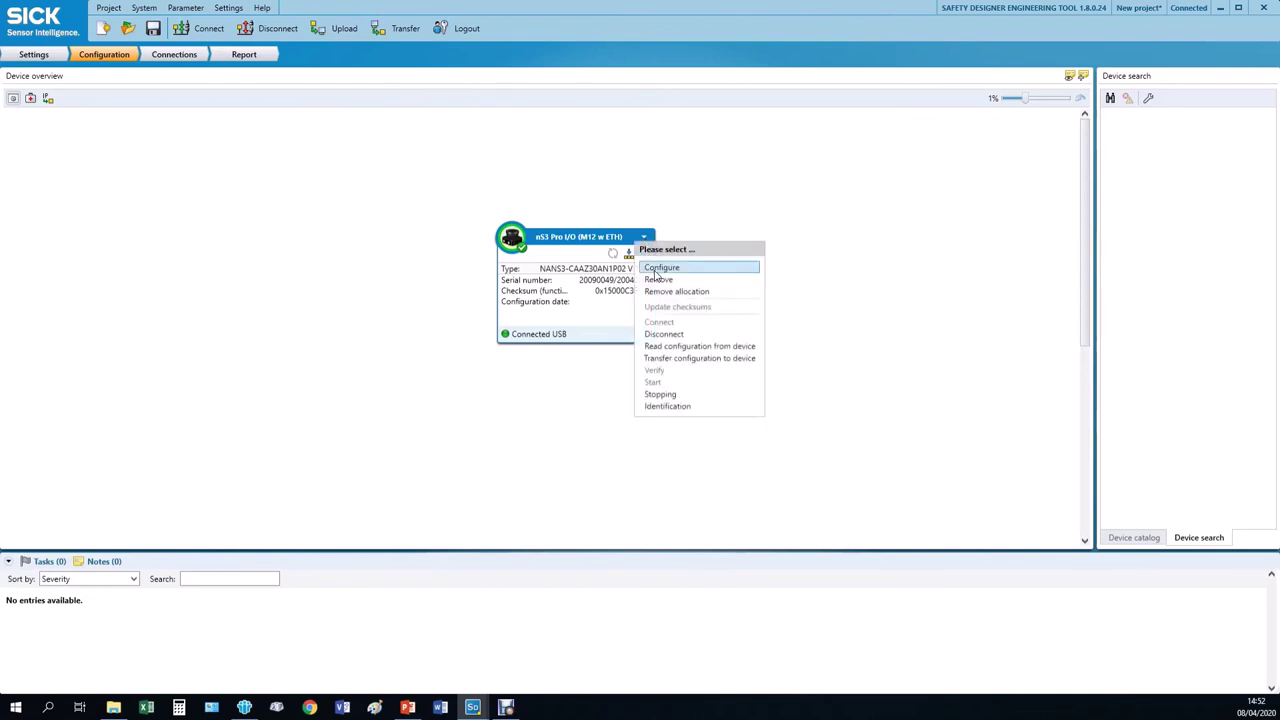
{"action": "left_click", "coordinate": [656, 275]}
{"action": "double_click", "coordinate": [562, 240]}
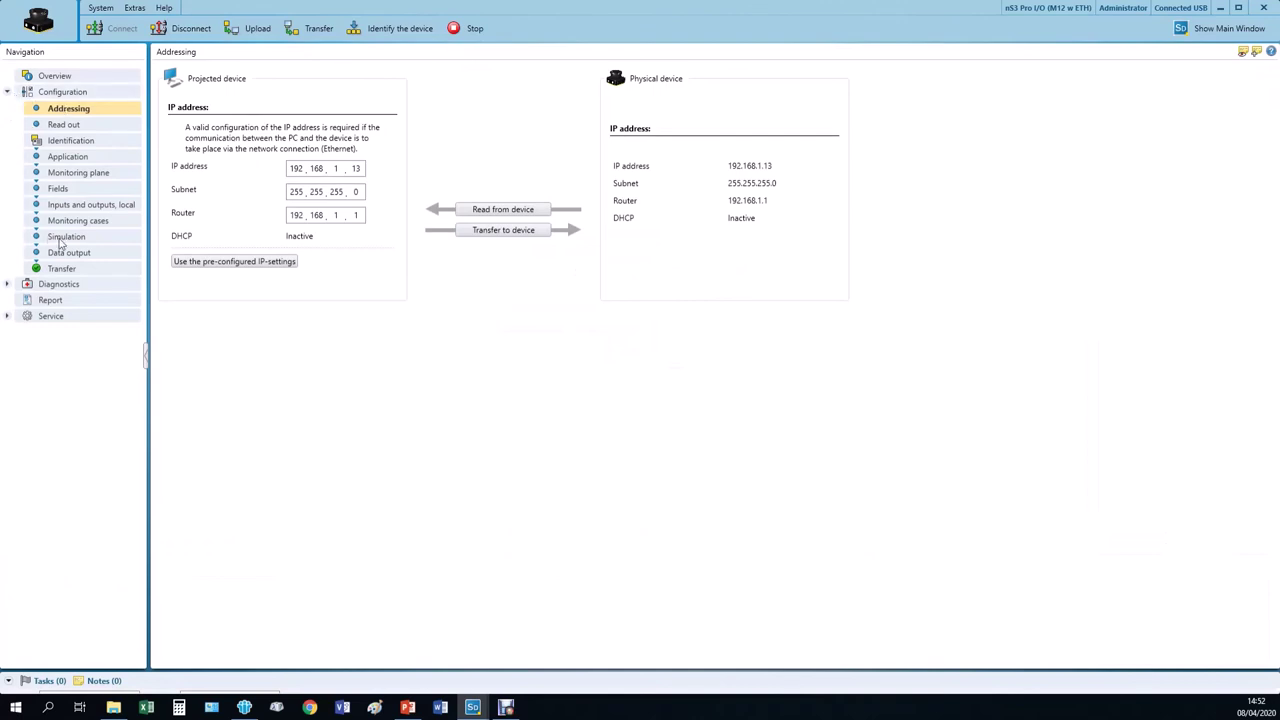
{"action": "left_click", "coordinate": [6, 92]}
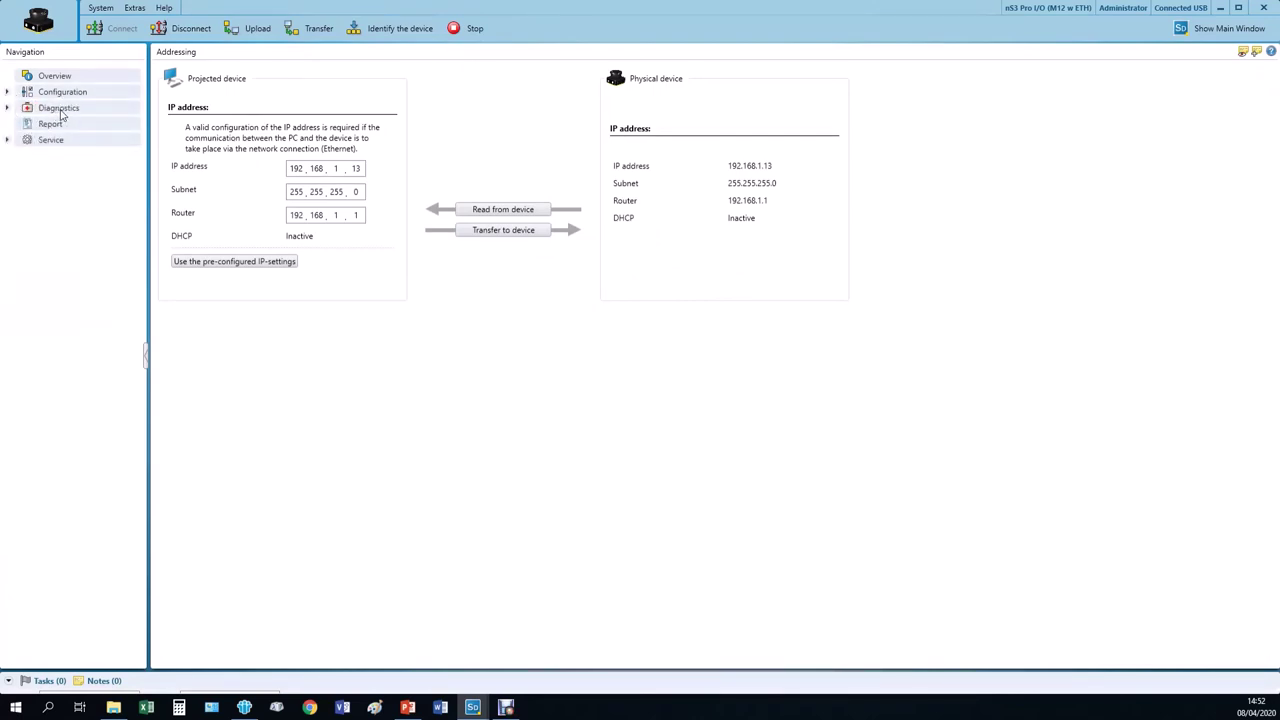
{"action": "left_click", "coordinate": [7, 108]}
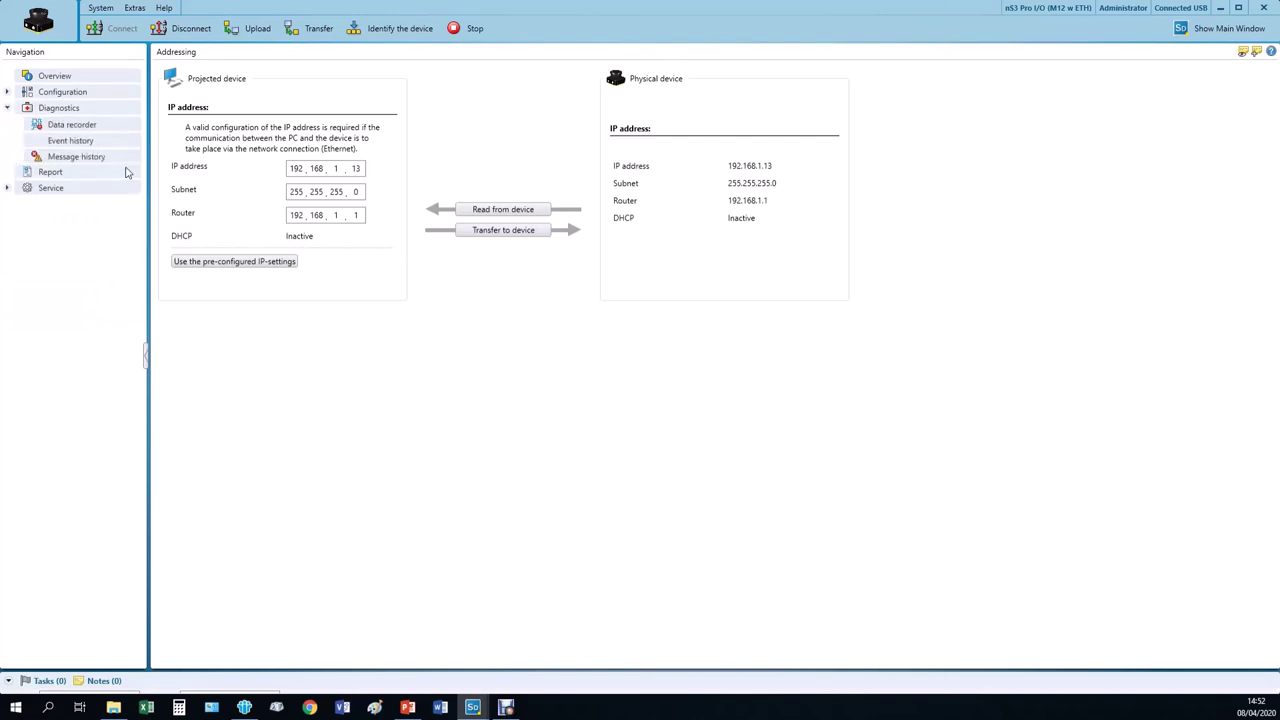
{"action": "left_click", "coordinate": [70, 127]}
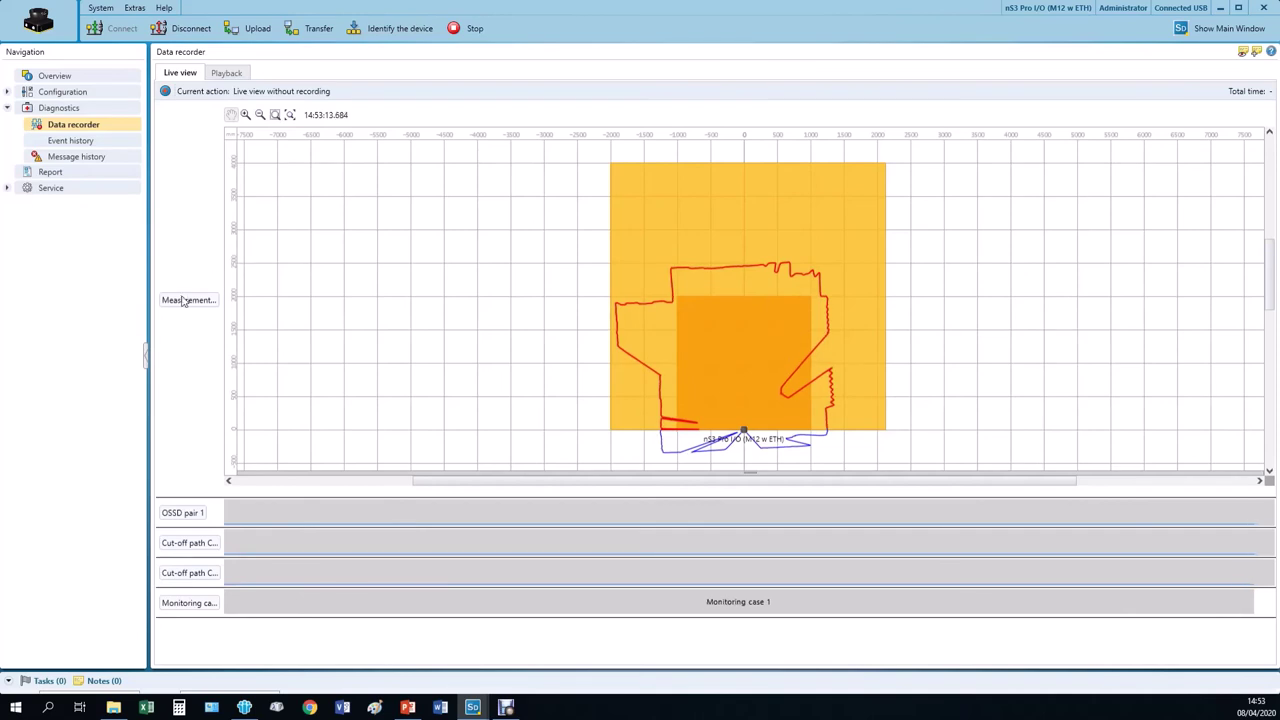
Load the event history file Example.evt from the desktop and inspect an interruption point in the overview of events.
{"action": "left_click", "coordinate": [91, 144]}
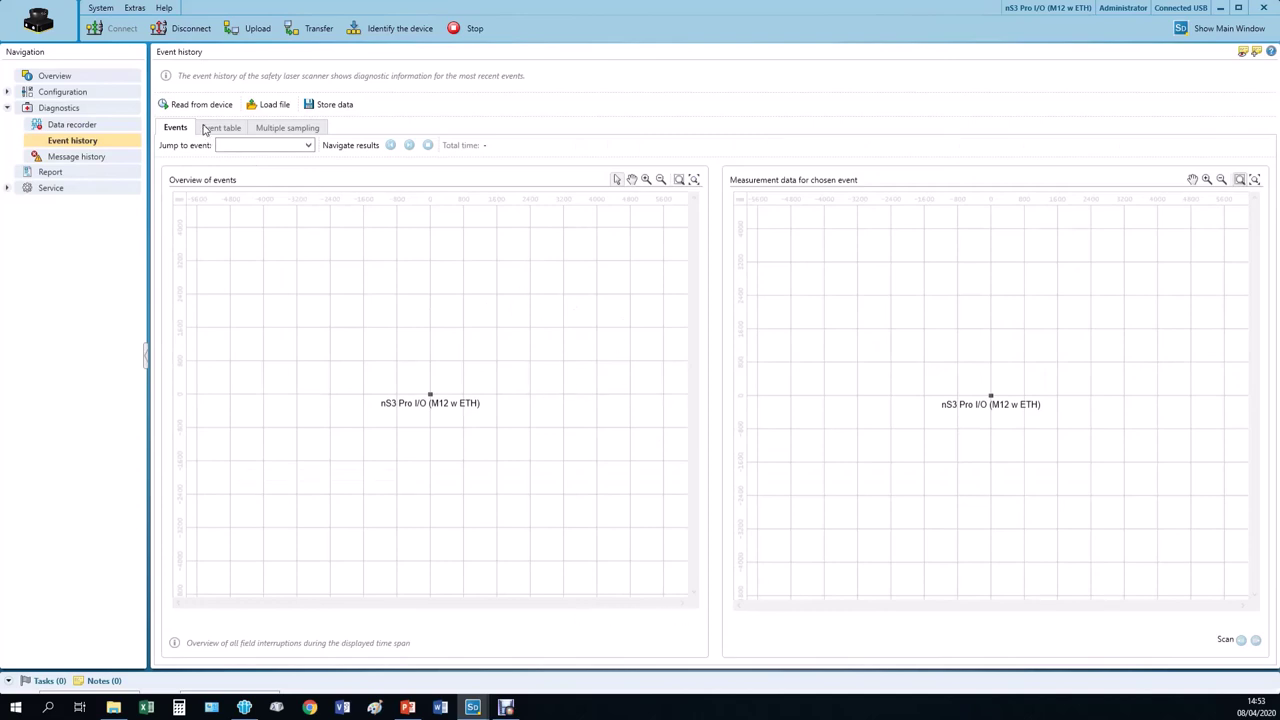
{"action": "left_click", "coordinate": [265, 105]}
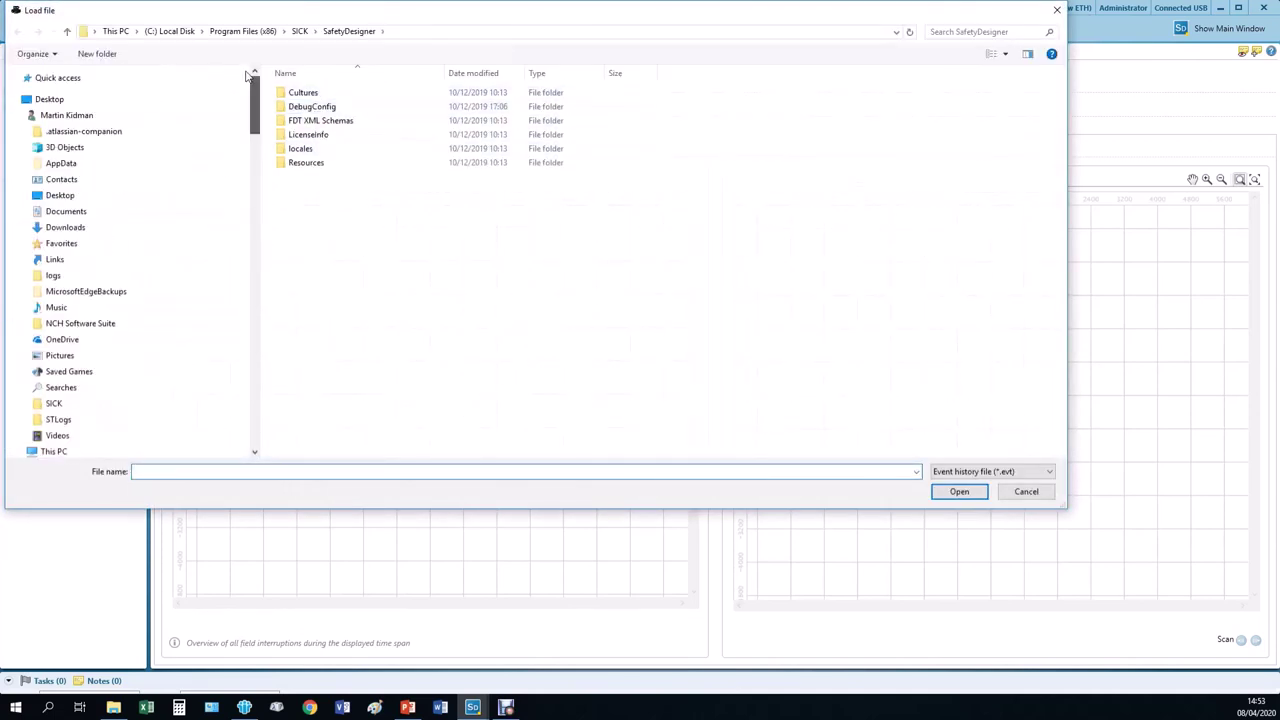
{"action": "left_click", "coordinate": [82, 105]}
{"action": "scroll", "coordinate": [257, 209], "scroll_direction": "up", "scroll_amount": 10}
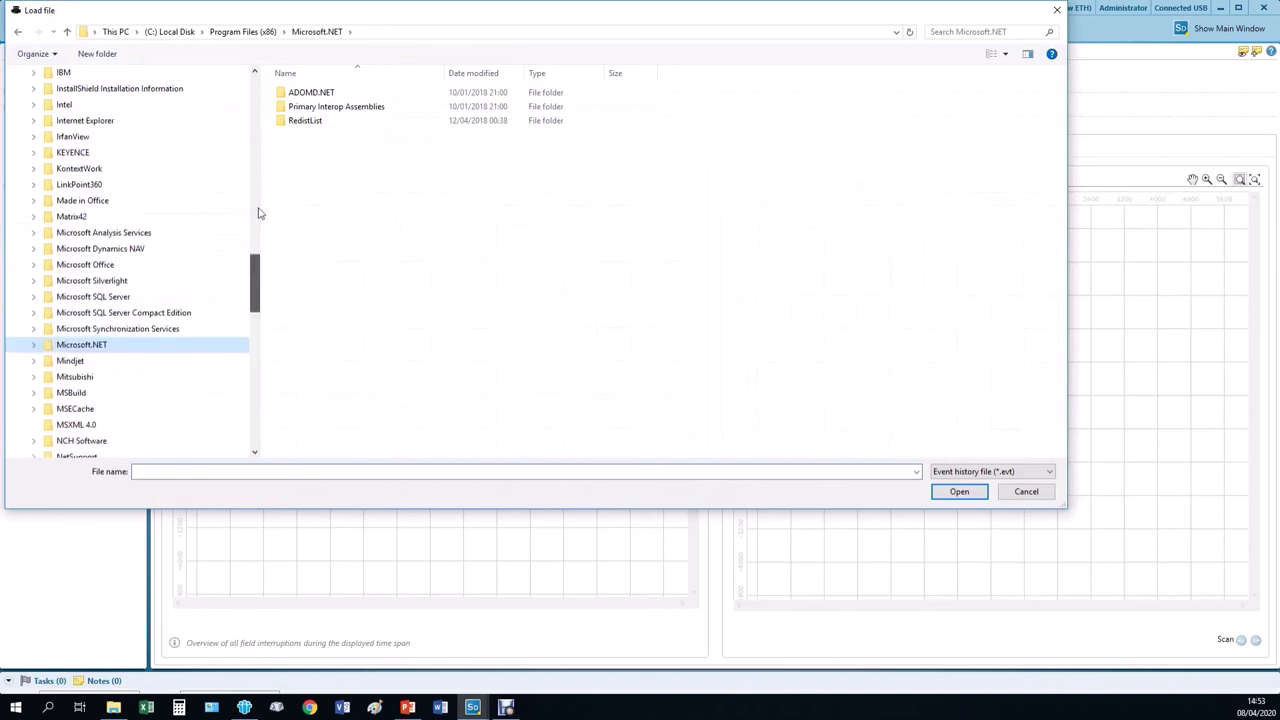
{"action": "left_click", "coordinate": [49, 99]}
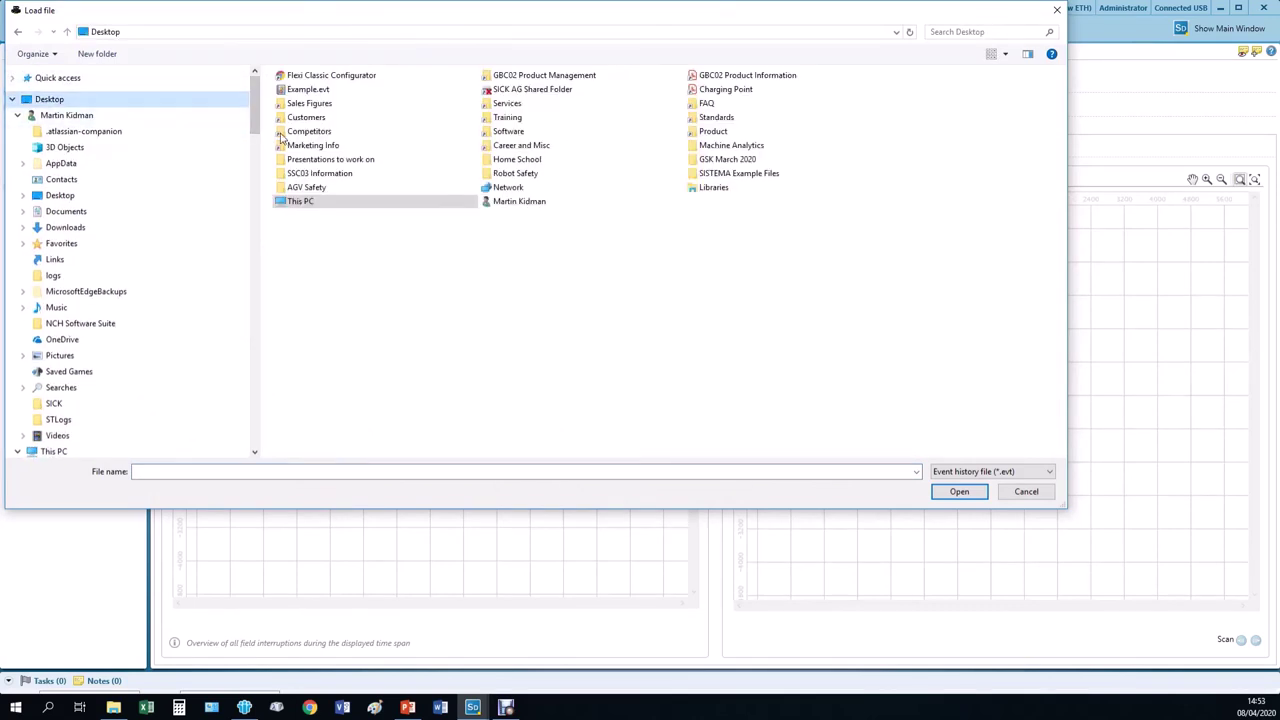
{"action": "double_click", "coordinate": [320, 89]}
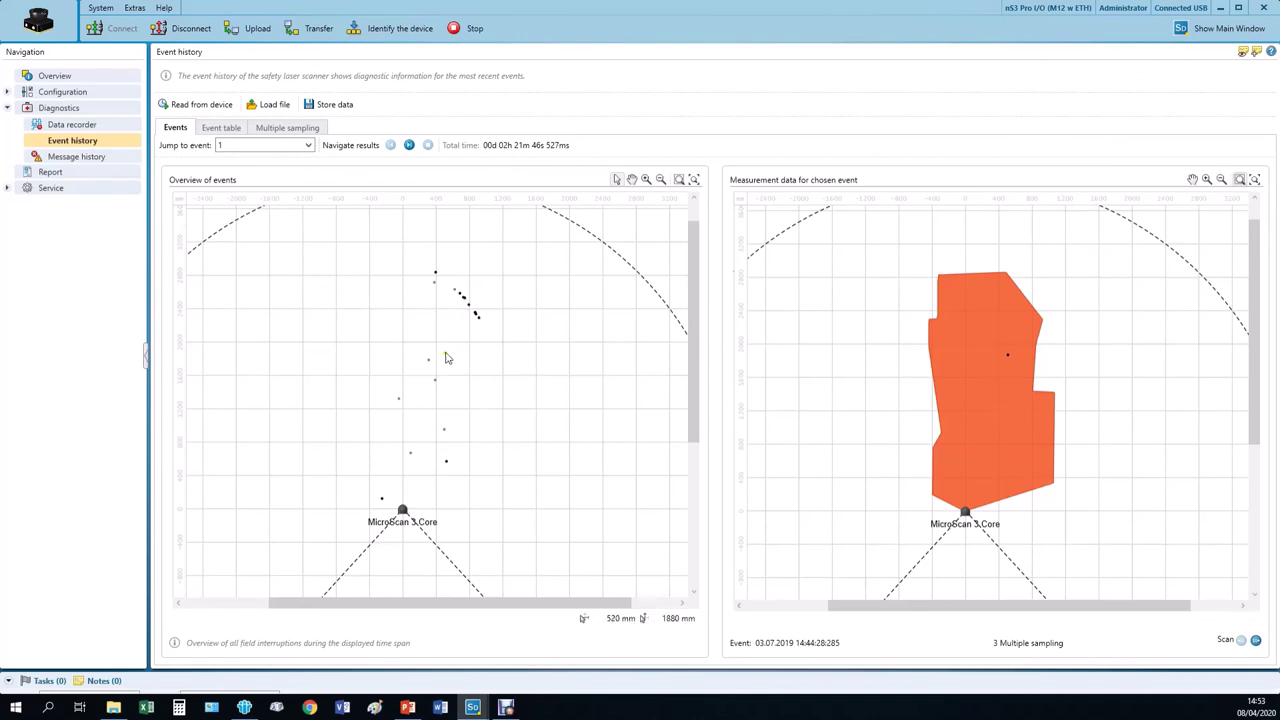
{"action": "mouse_move", "coordinate": [446, 358]}
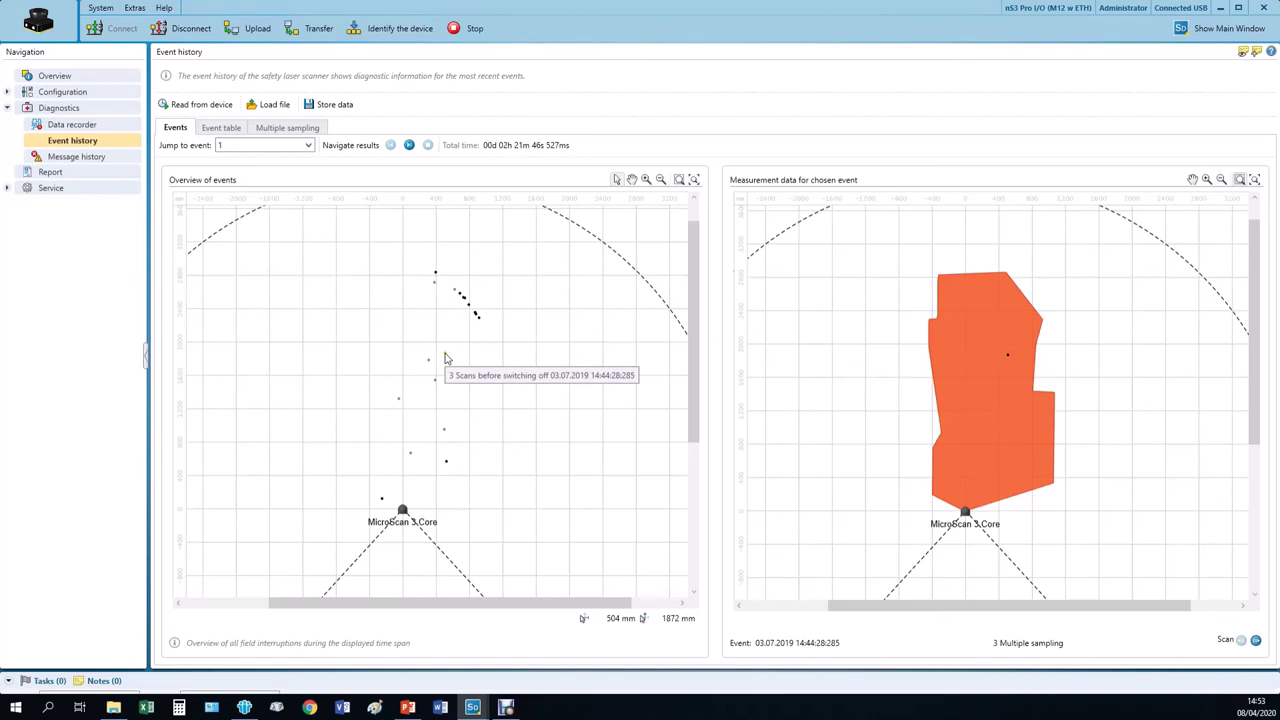
Jump to event 9 in the event history to view its field interruption and measurement data.
{"action": "left_click", "coordinate": [309, 145]}
{"action": "scroll", "coordinate": [311, 152], "scroll_direction": "up", "scroll_amount": 1}
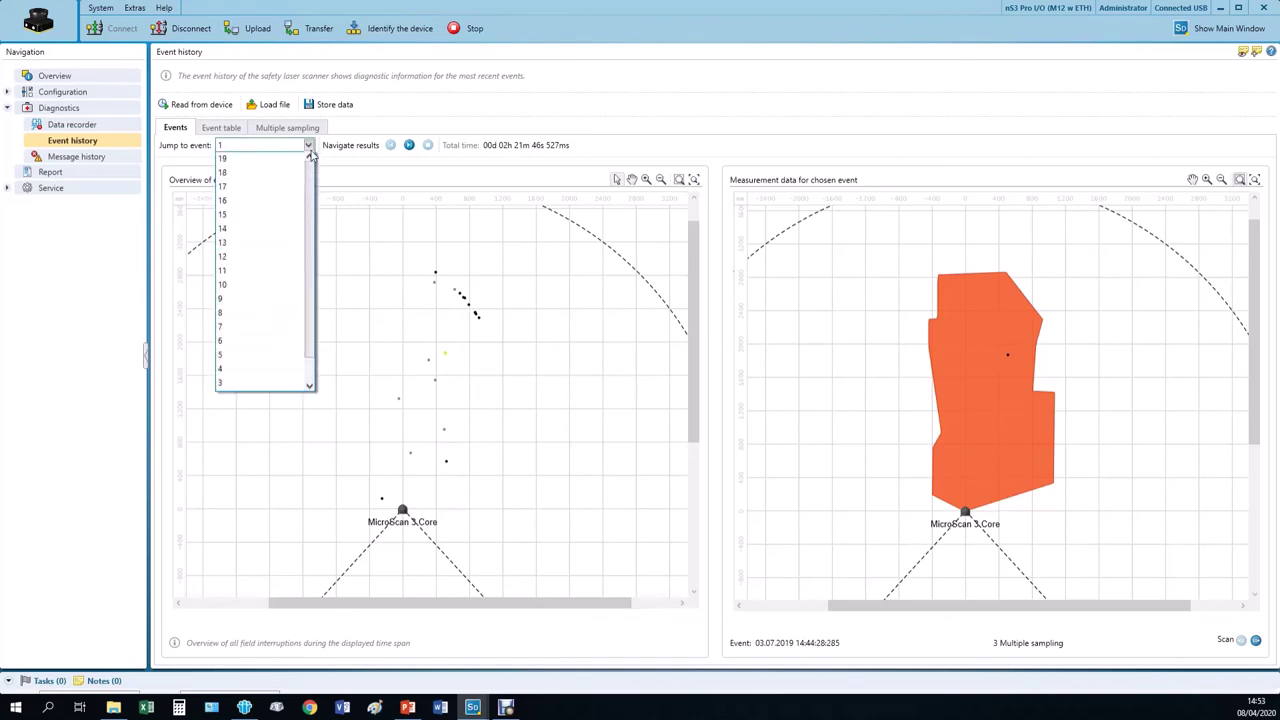
{"action": "scroll", "coordinate": [296, 278], "scroll_direction": "down", "scroll_amount": 1}
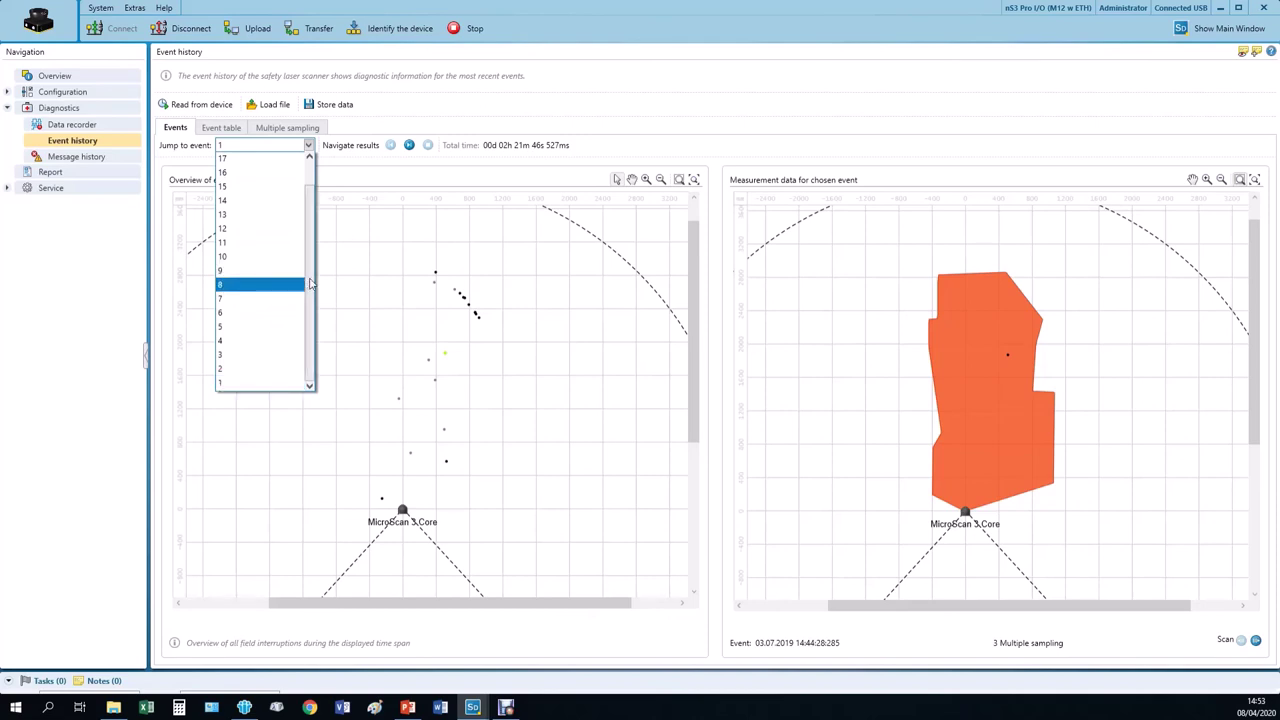
{"action": "left_click", "coordinate": [300, 270]}
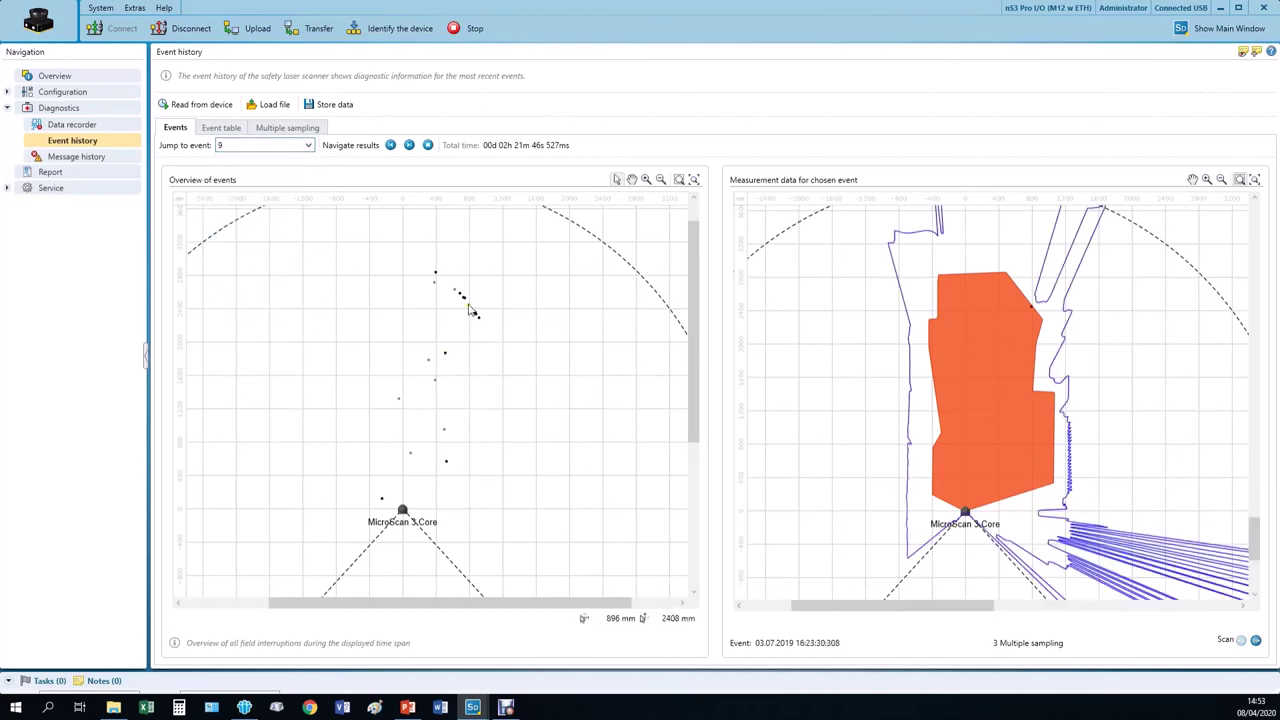
Jump to event 8 and step forward through its recorded scans in the measurement data view.
{"action": "left_click", "coordinate": [309, 145]}
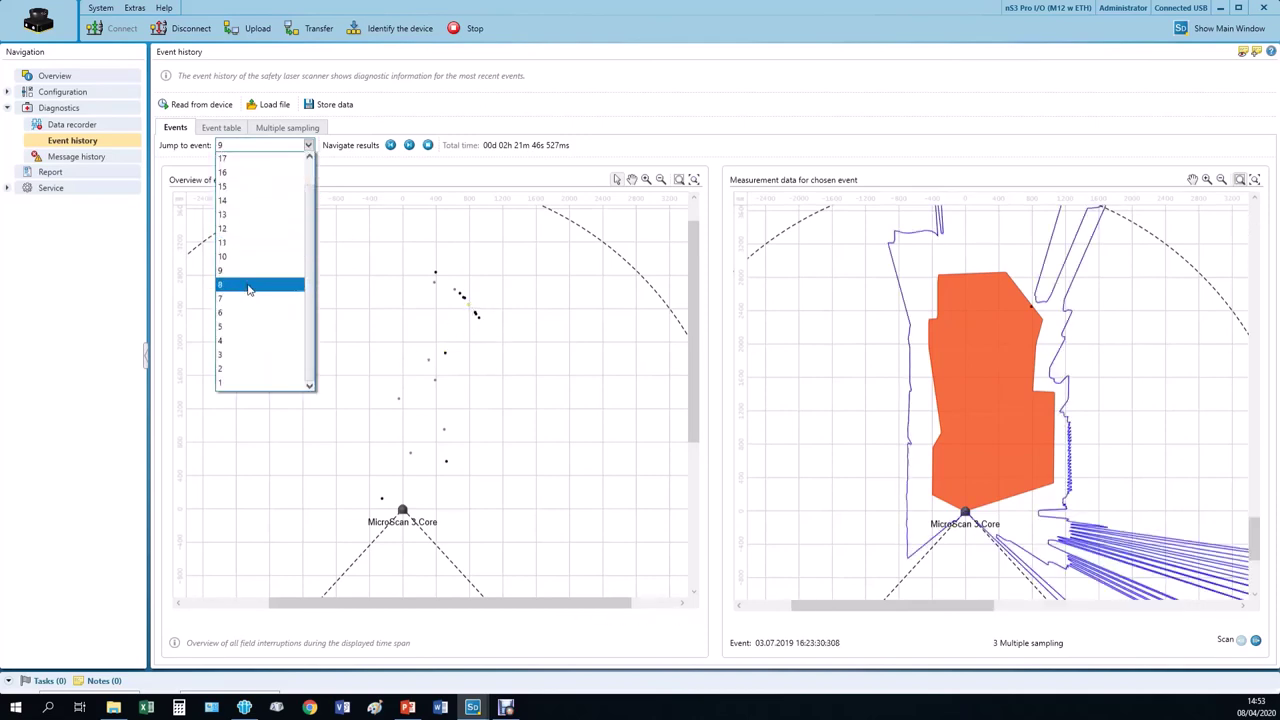
{"action": "left_click", "coordinate": [249, 289]}
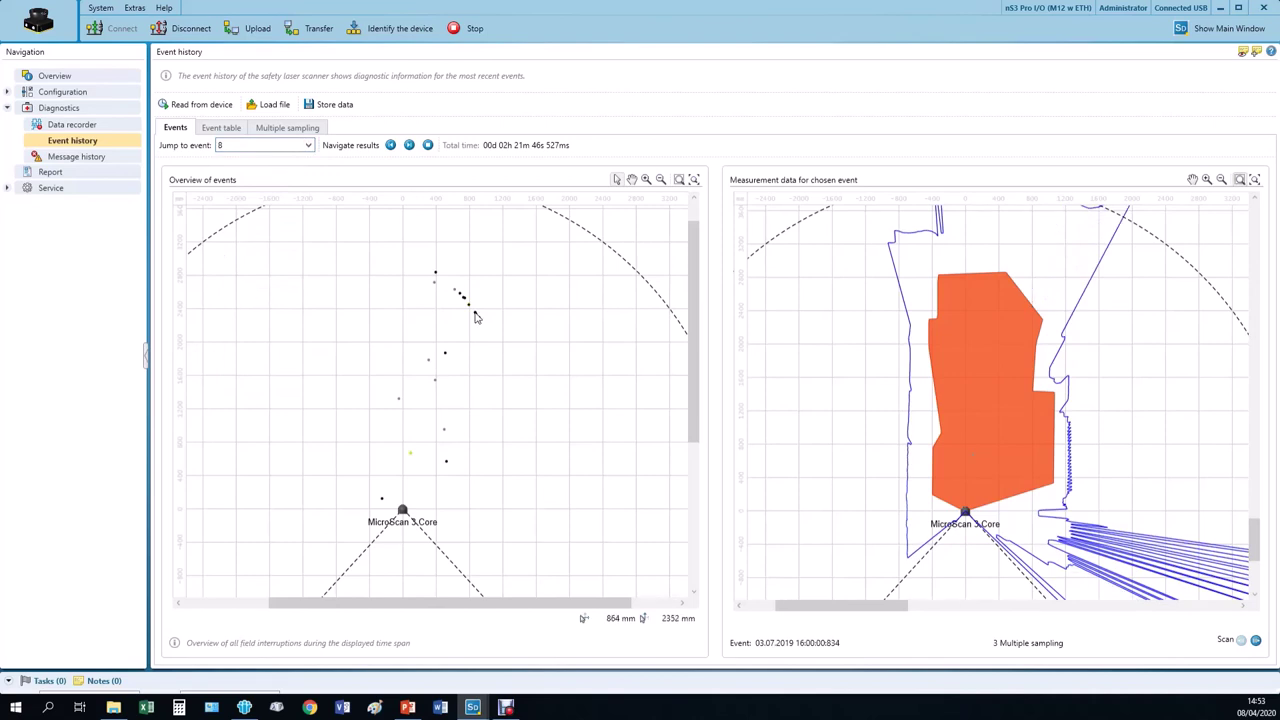
{"action": "left_click", "coordinate": [306, 146]}
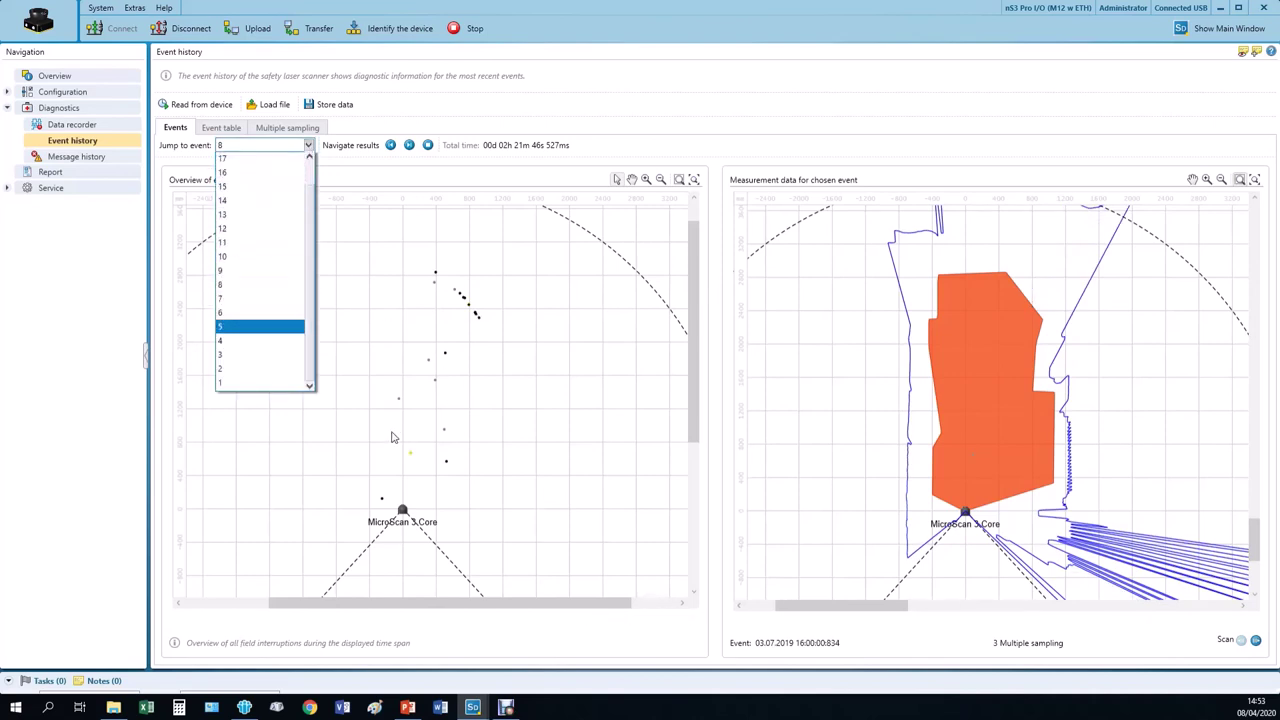
{"action": "left_click", "coordinate": [388, 346]}
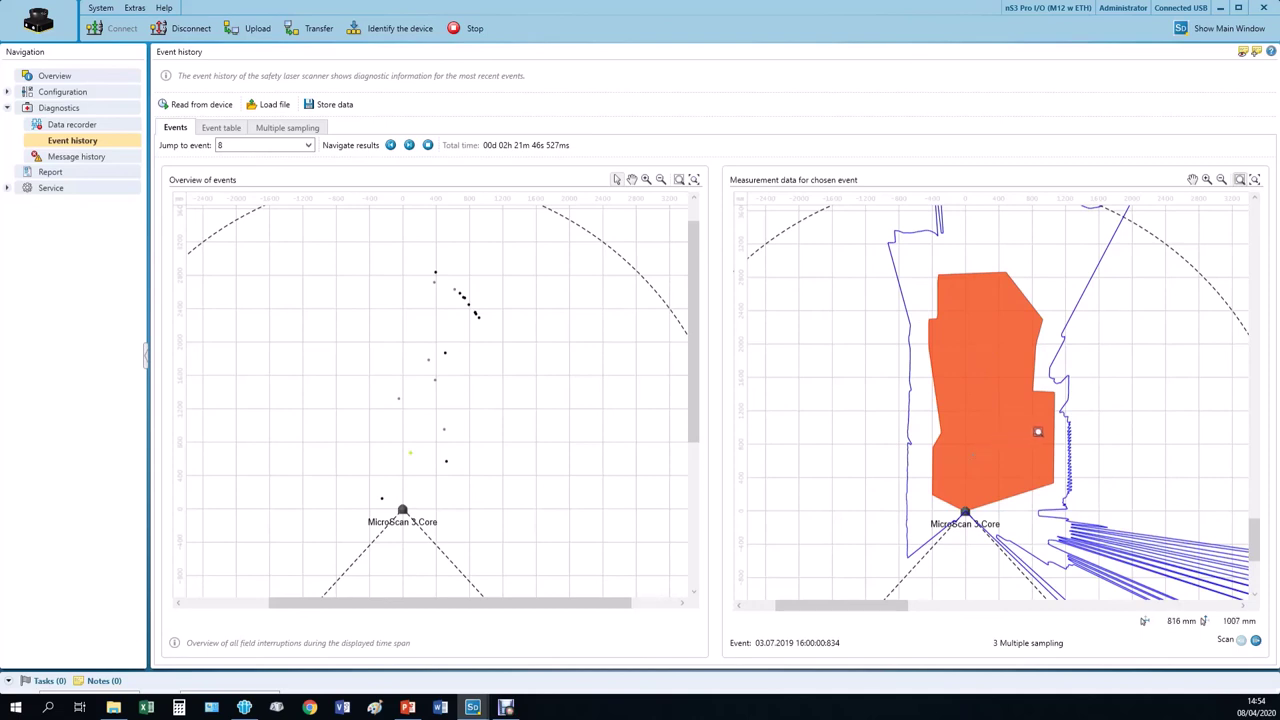
{"action": "left_click", "coordinate": [1256, 641]}
{"action": "left_click", "coordinate": [1256, 641]}
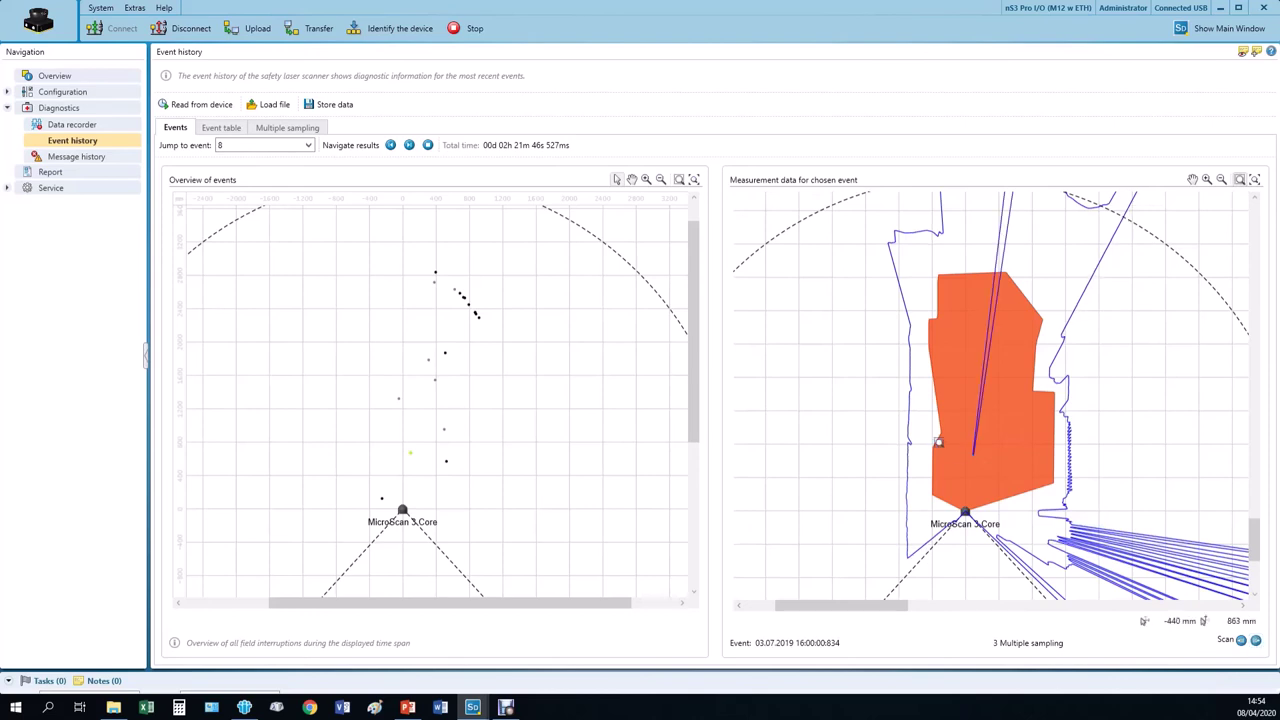
{"action": "left_click", "coordinate": [1258, 642]}
{"action": "left_click", "coordinate": [1257, 641]}
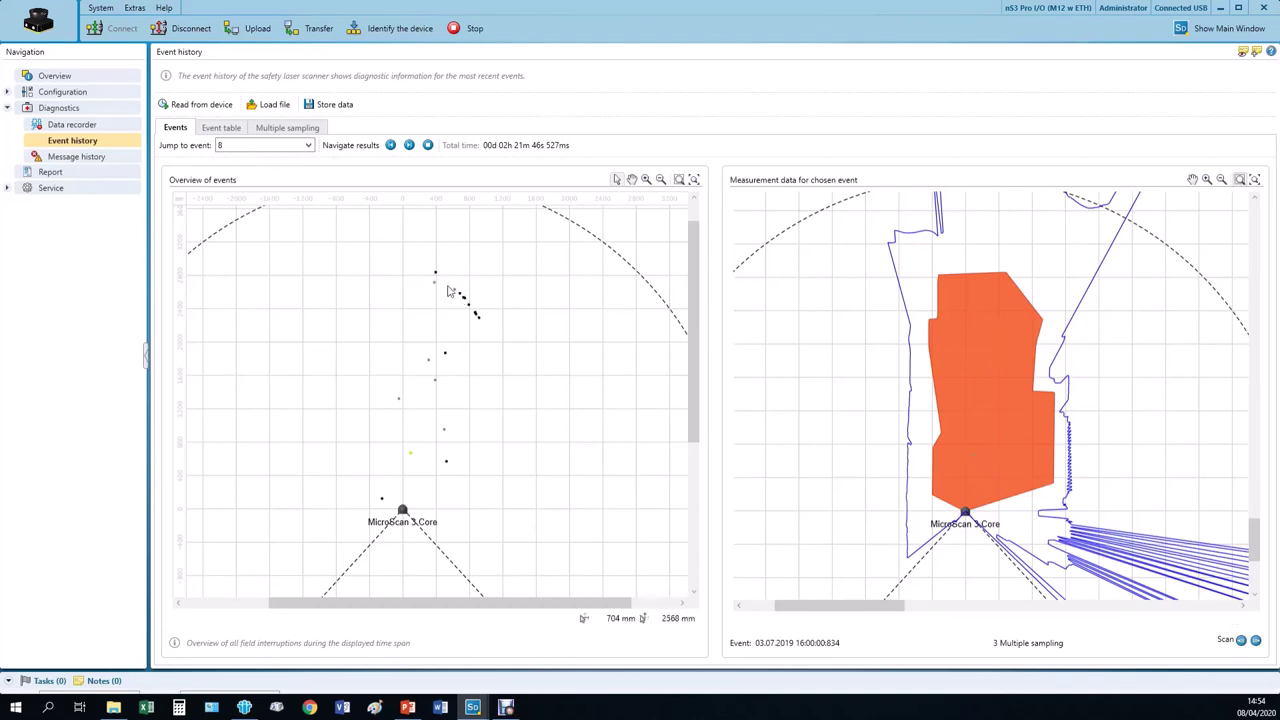
Inspect events 14 and 13 in the event history, advancing through the recorded scans of event 13.
{"action": "left_click", "coordinate": [309, 145]}
{"action": "left_click", "coordinate": [251, 204]}
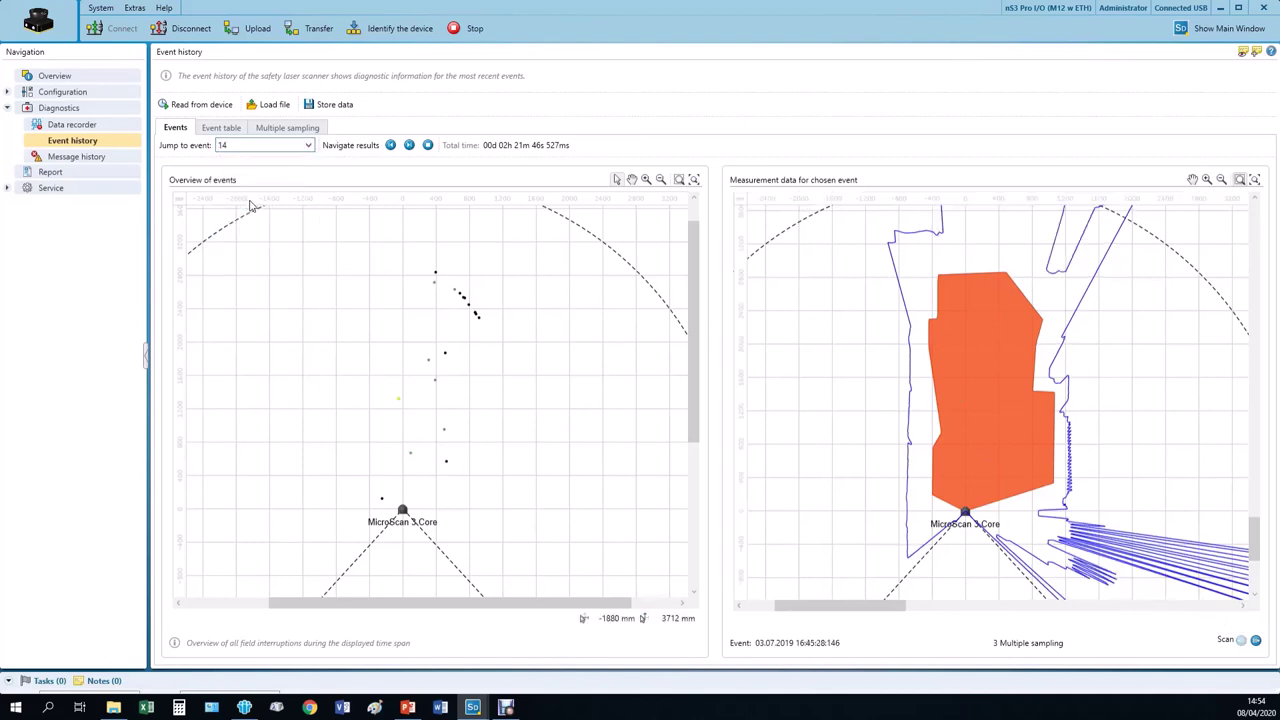
{"action": "left_click", "coordinate": [309, 145]}
{"action": "left_click", "coordinate": [245, 216]}
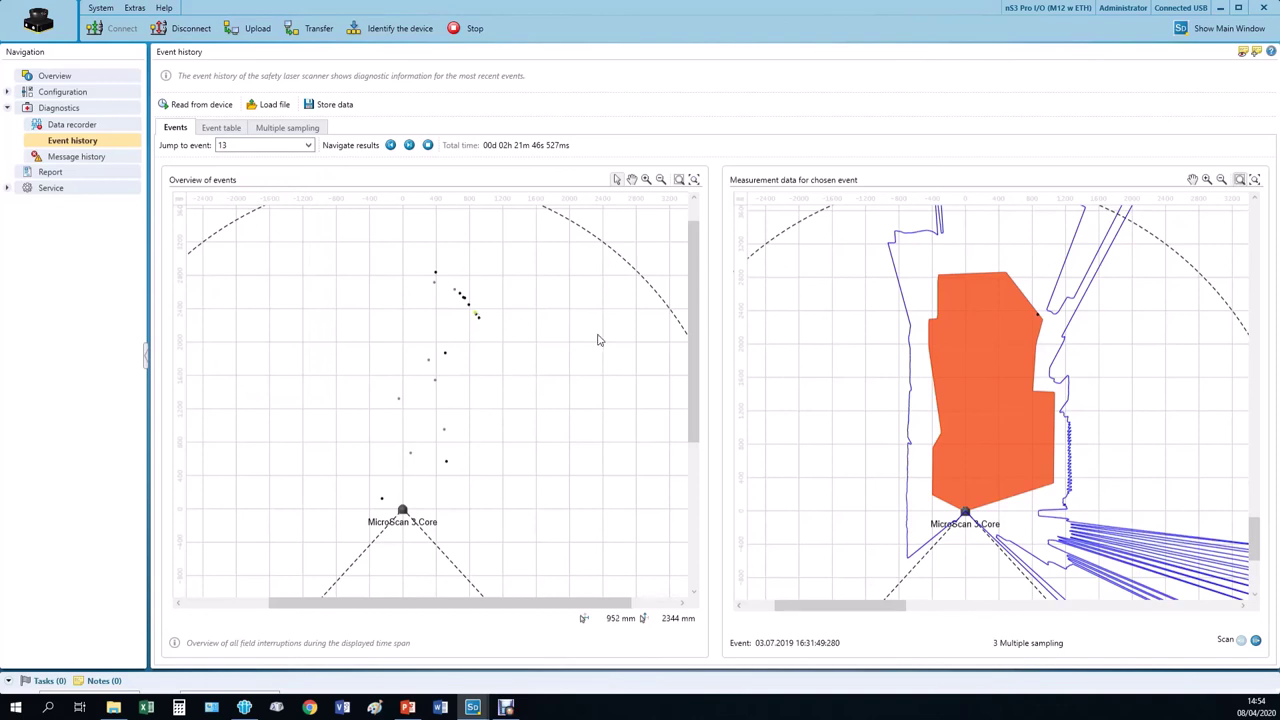
{"action": "left_click", "coordinate": [1256, 641]}
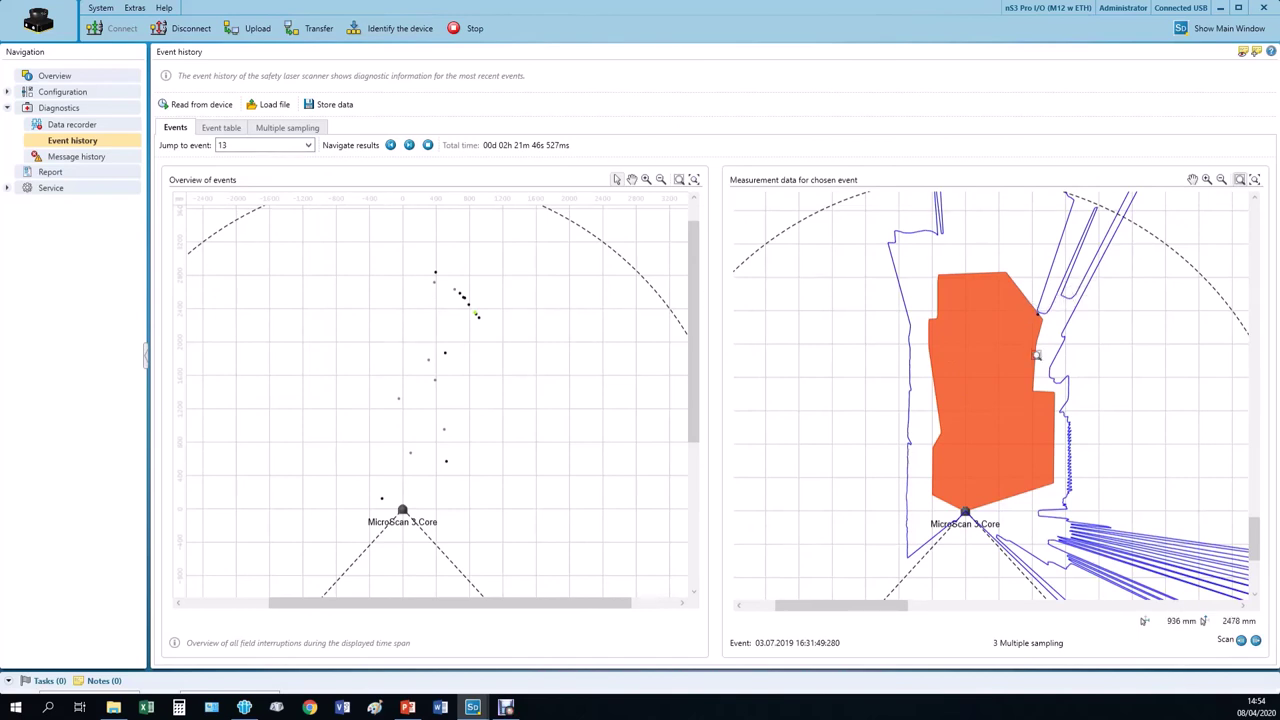
{"action": "left_click", "coordinate": [1256, 641]}
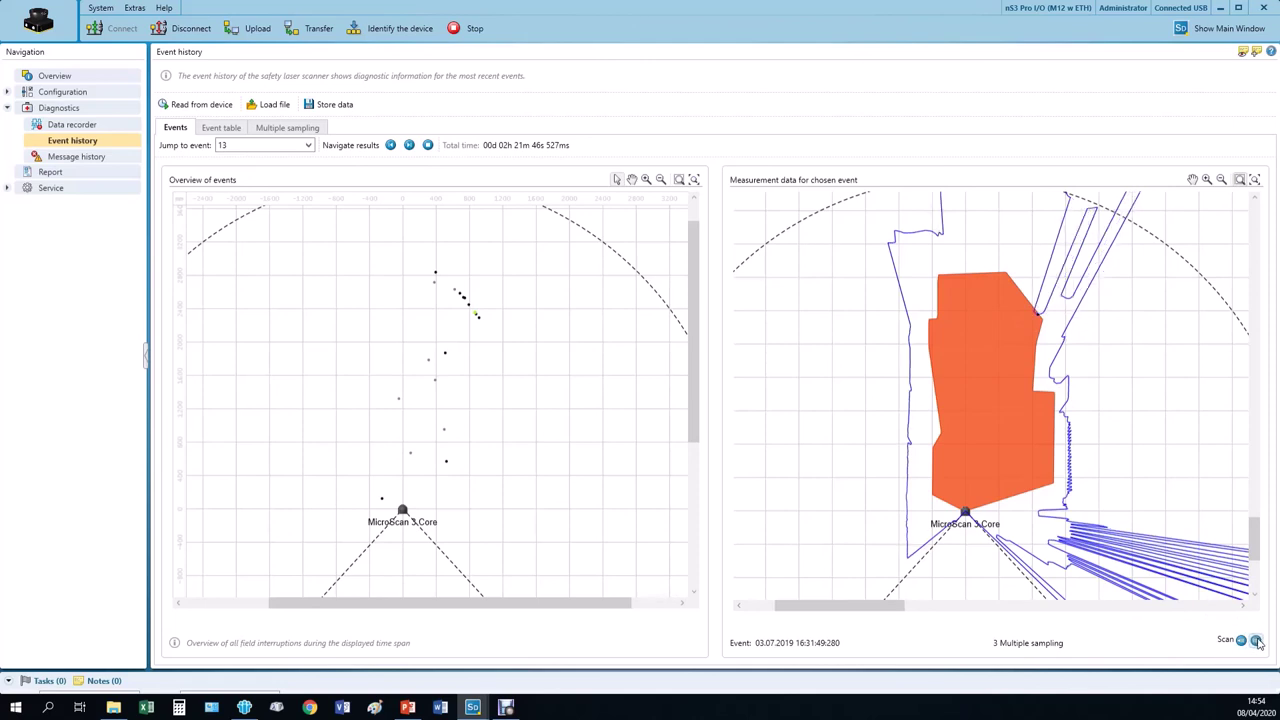
{"action": "left_click", "coordinate": [1256, 641]}
{"action": "left_click", "coordinate": [1256, 641]}
{"action": "left_click", "coordinate": [1256, 641]}
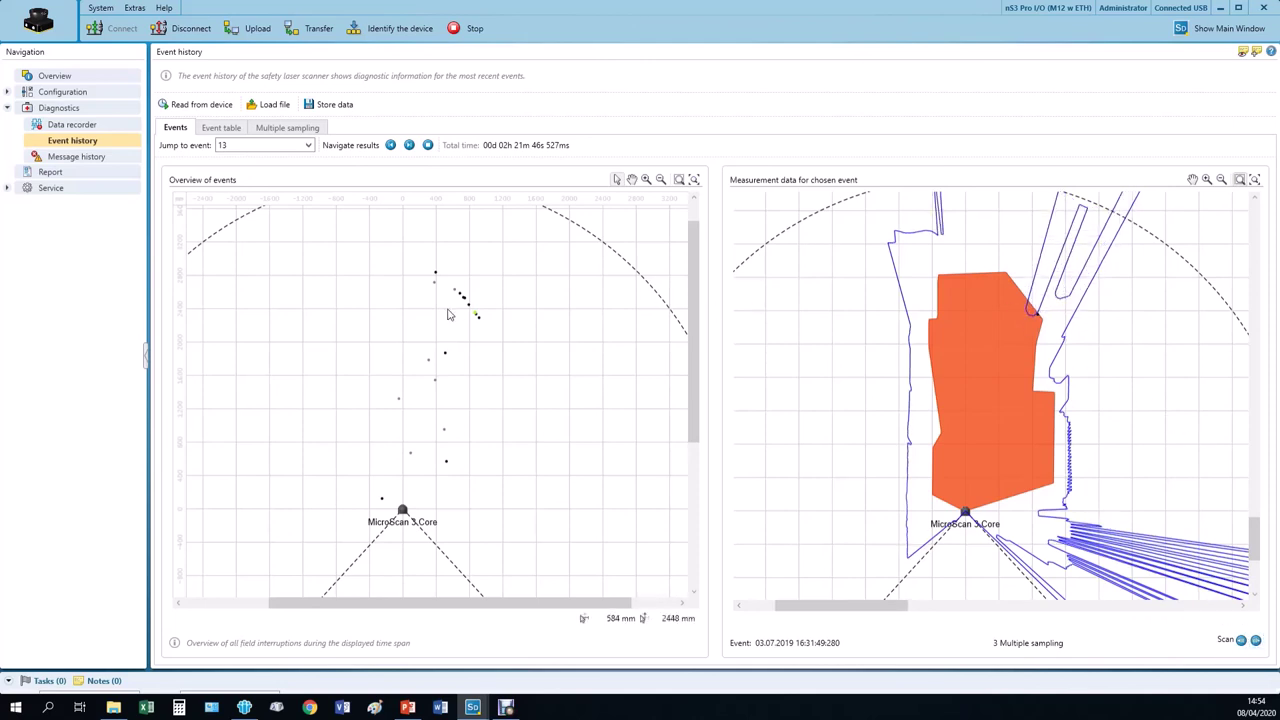
View event 6, return to event 8 and replay the scans around its field interruption.
{"action": "left_click", "coordinate": [308, 145]}
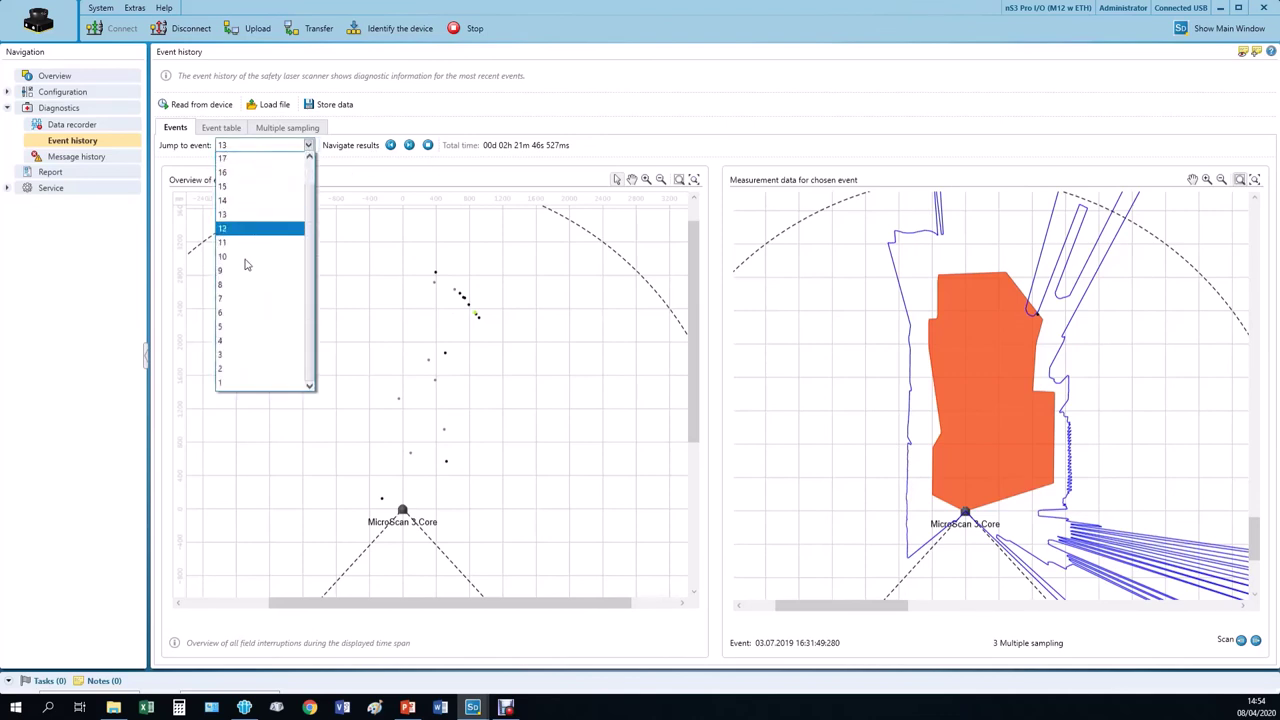
{"action": "left_click", "coordinate": [249, 312]}
{"action": "left_click", "coordinate": [309, 145]}
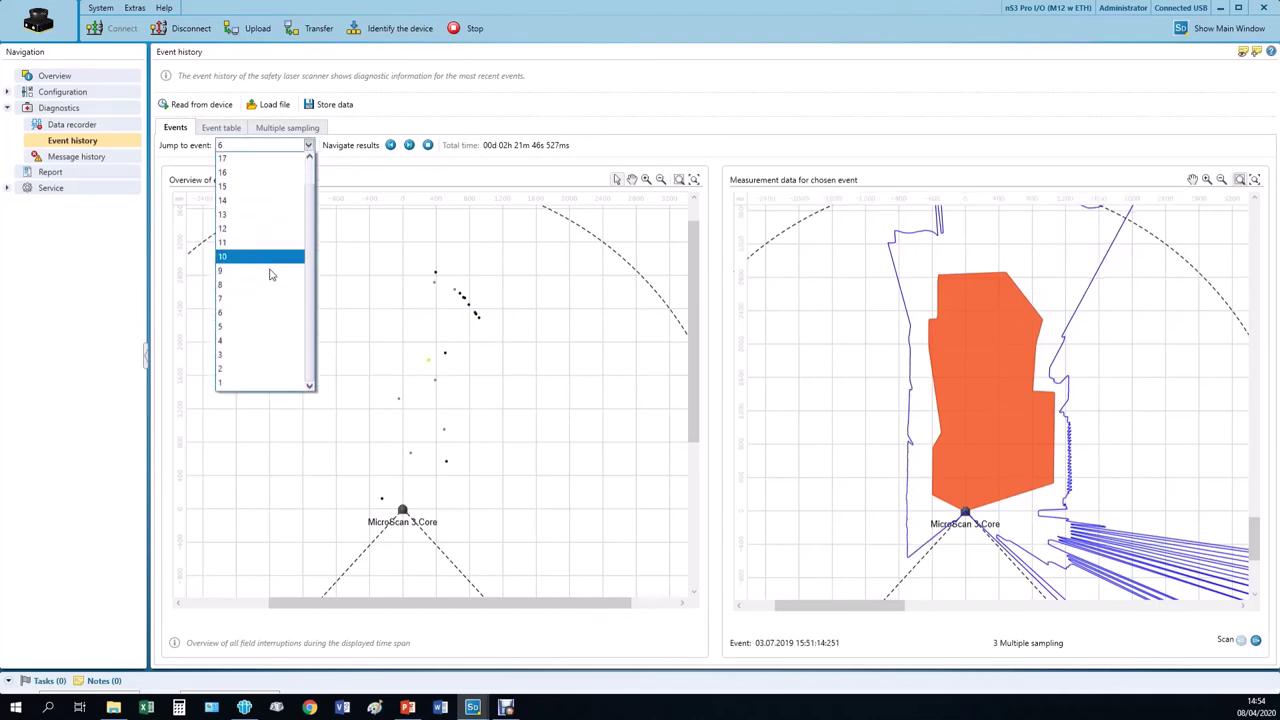
{"action": "left_click", "coordinate": [266, 284]}
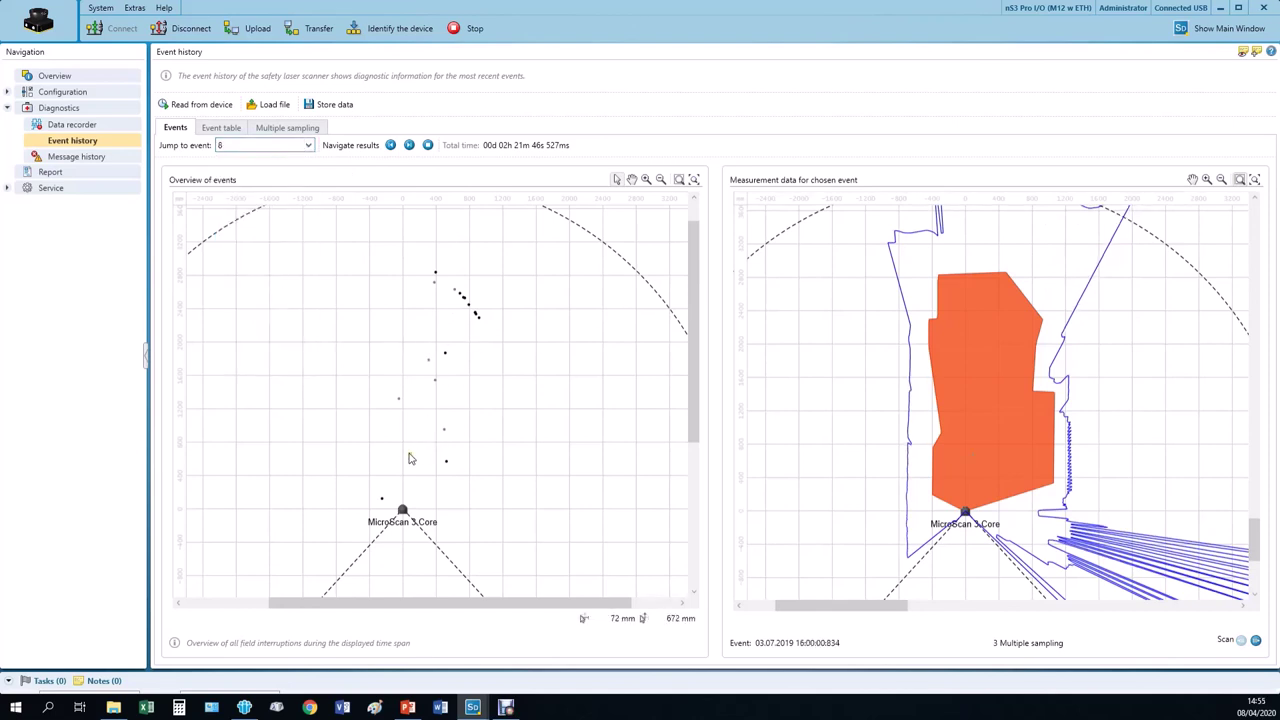
{"action": "left_click", "coordinate": [1256, 640]}
{"action": "left_click", "coordinate": [1256, 640]}
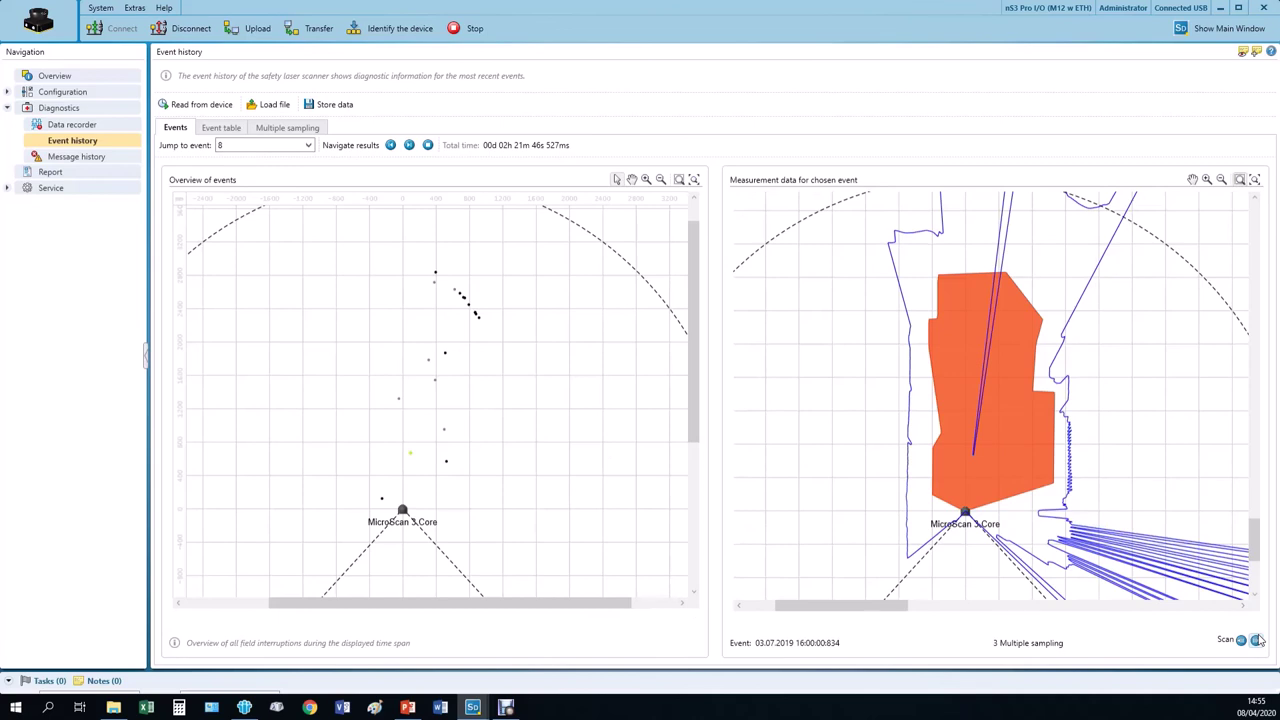
{"action": "left_click", "coordinate": [1256, 640]}
Jump to event 2 and step through all its recorded scans to the last one.
{"action": "left_click", "coordinate": [309, 145]}
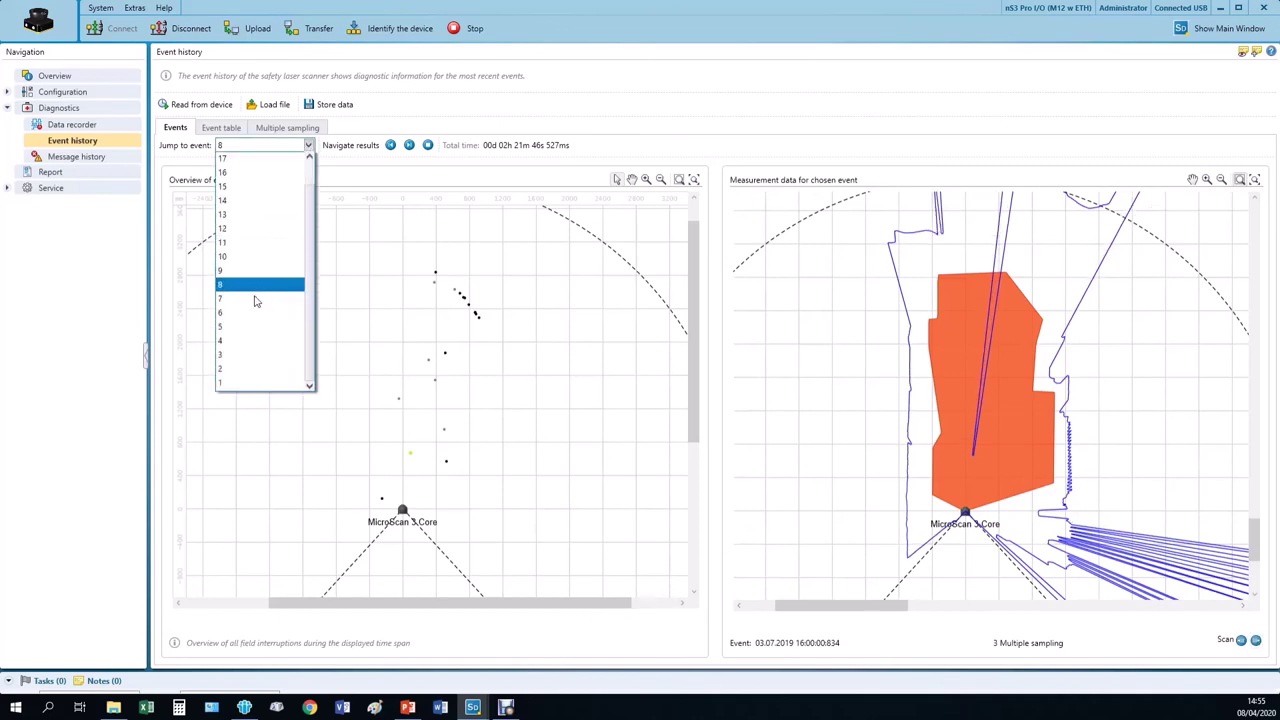
{"action": "left_click", "coordinate": [255, 371]}
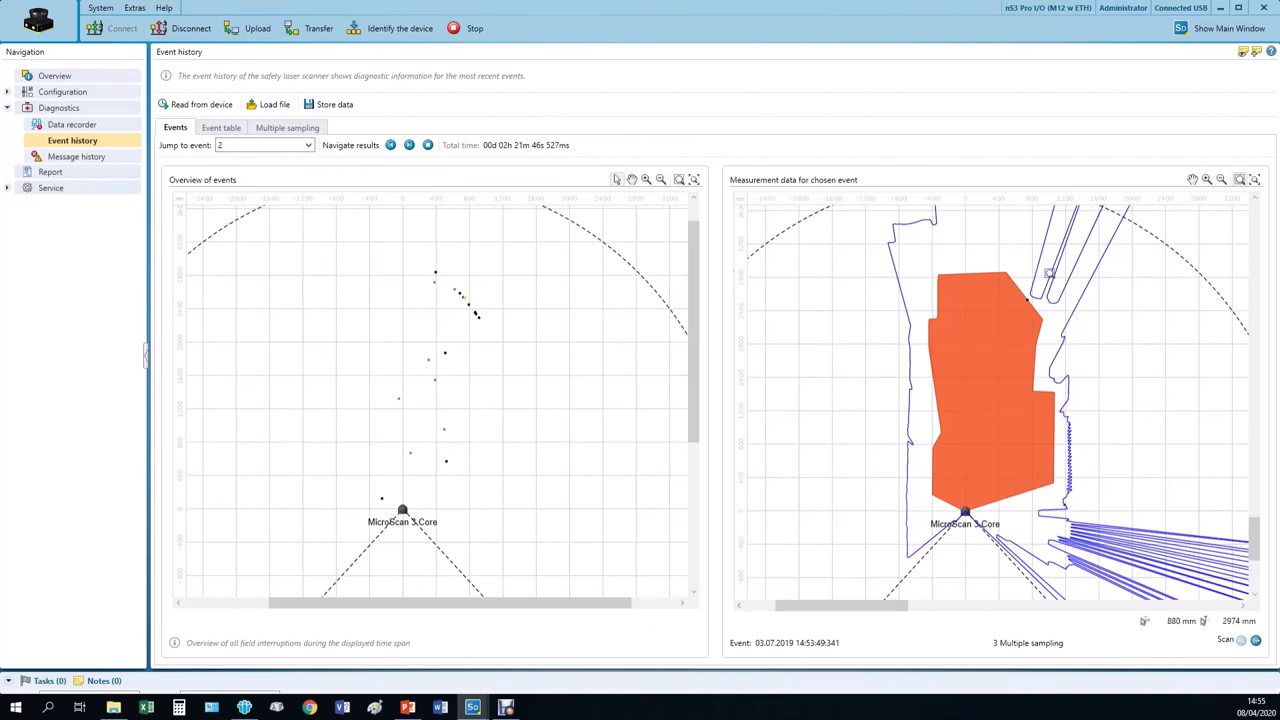
{"action": "left_click", "coordinate": [1256, 640]}
{"action": "left_click", "coordinate": [1256, 640]}
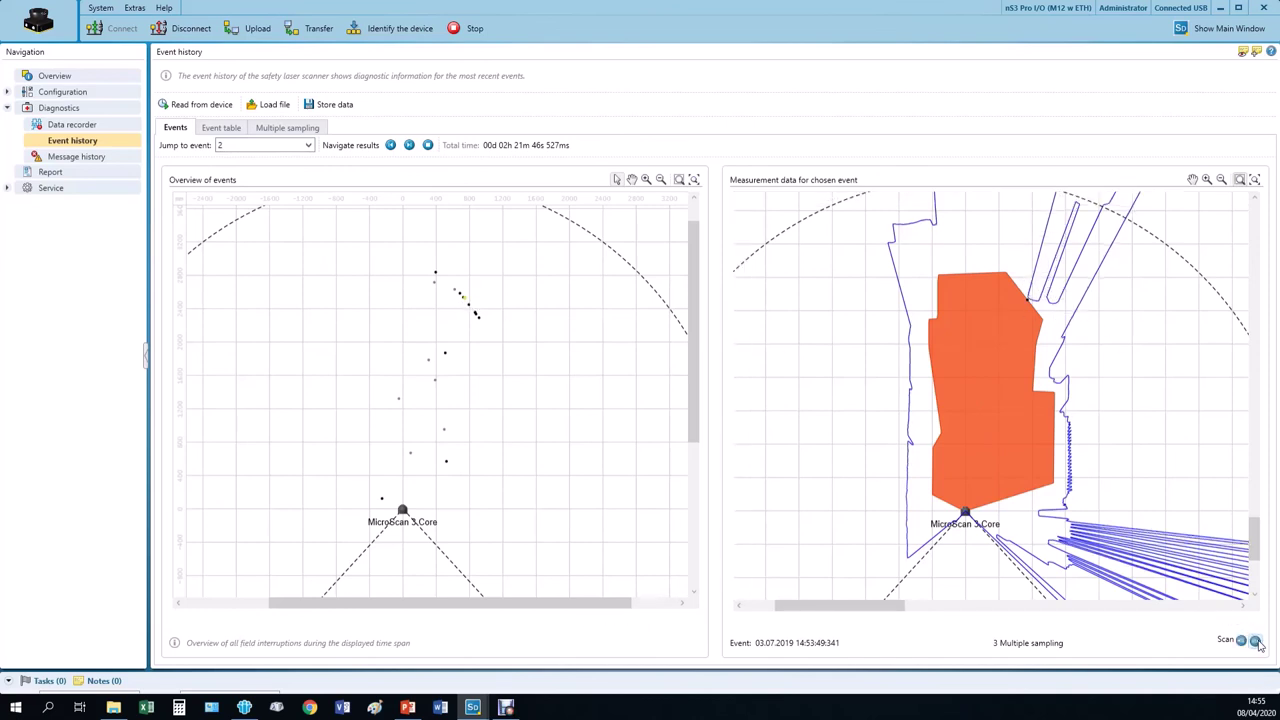
{"action": "left_click", "coordinate": [1256, 640]}
{"action": "left_click", "coordinate": [1256, 640]}
{"action": "left_click", "coordinate": [1256, 640]}
{"action": "left_click", "coordinate": [1256, 640]}
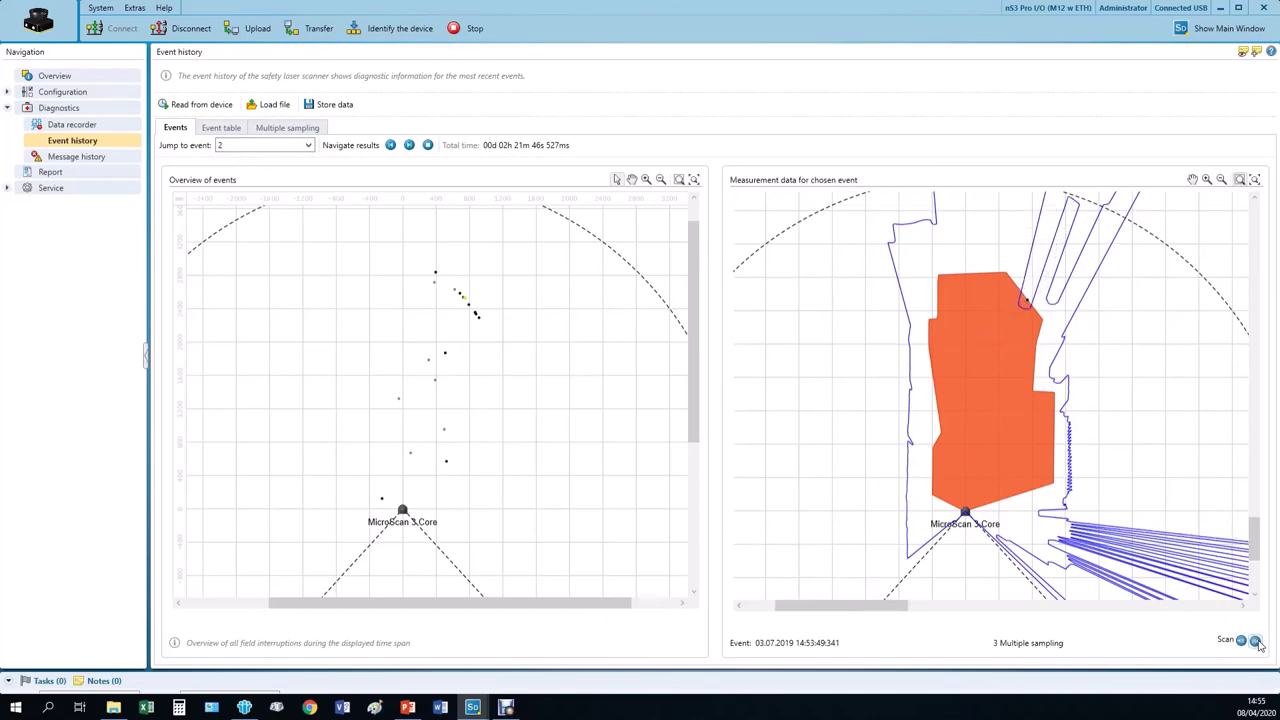
{"action": "left_click", "coordinate": [1256, 640]}
{"action": "left_click", "coordinate": [1256, 640]}
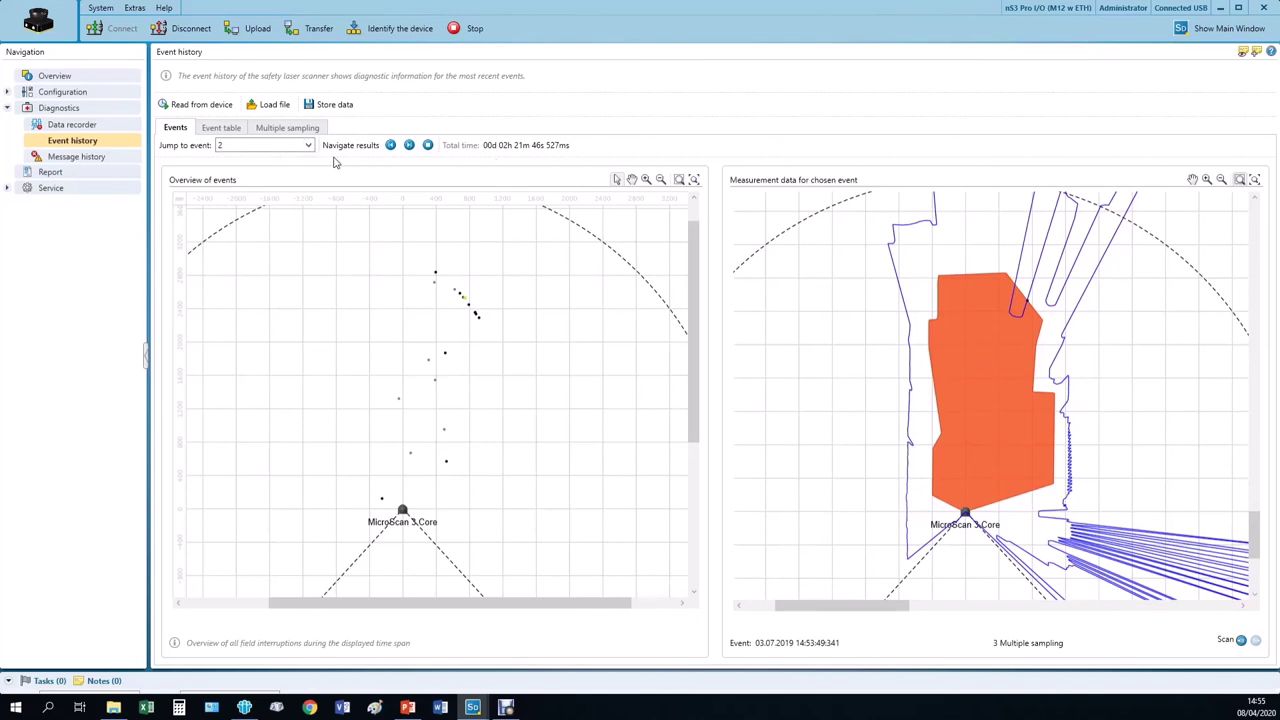
Review the tabular list of events and the multiple sampling chart of the event history.
{"action": "left_click", "coordinate": [222, 130]}
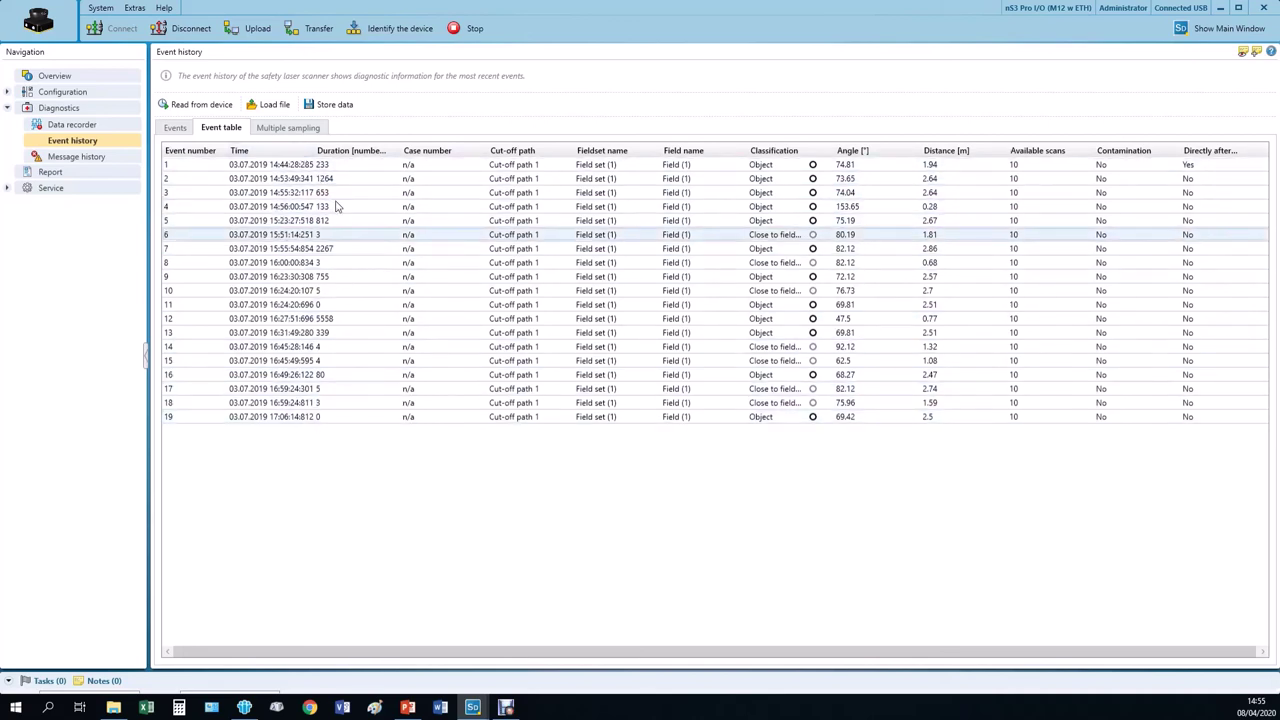
{"action": "left_click", "coordinate": [286, 129]}
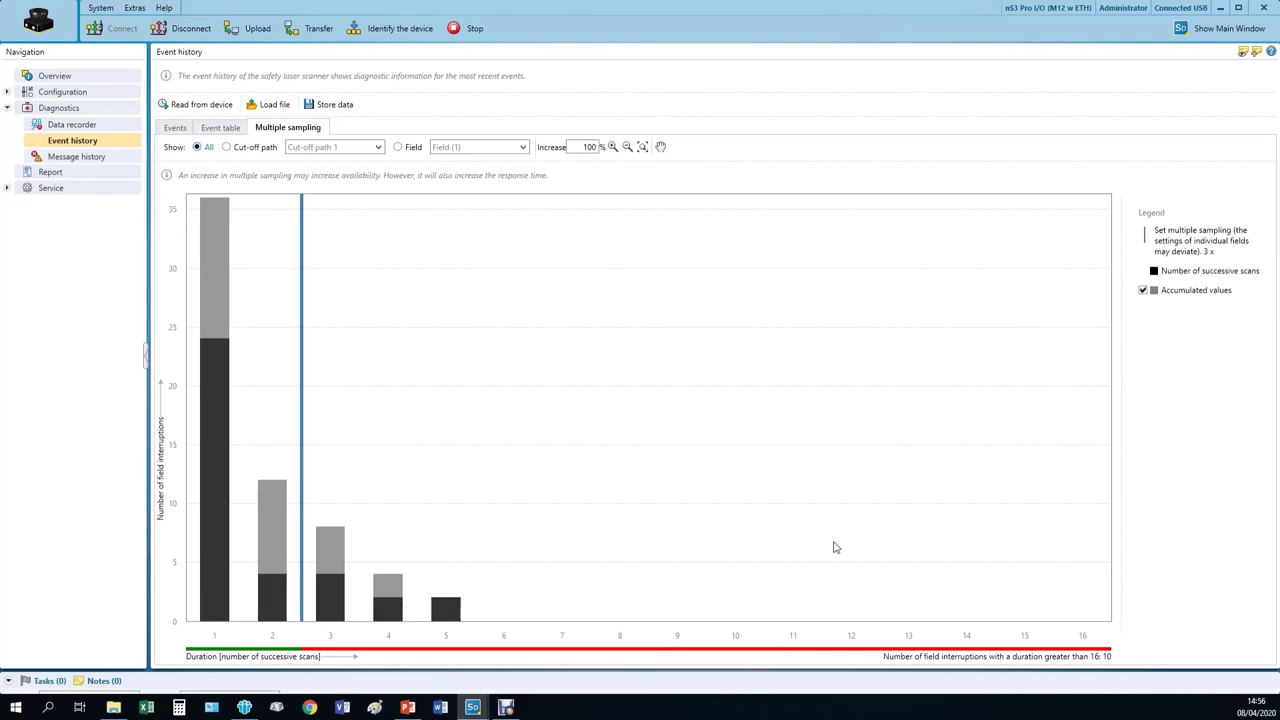
View the device's message history and report, and minimize the device window to return to the project's device overview.
{"action": "left_click", "coordinate": [80, 157]}
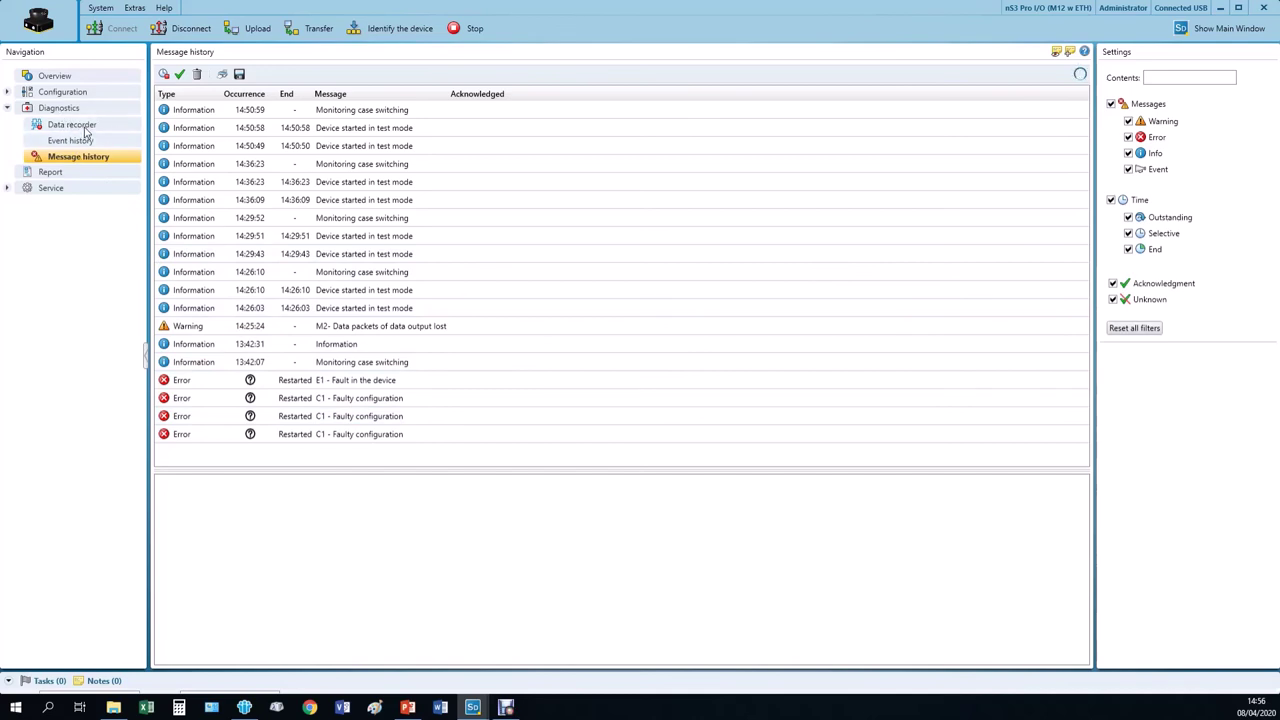
{"action": "left_click", "coordinate": [60, 174]}
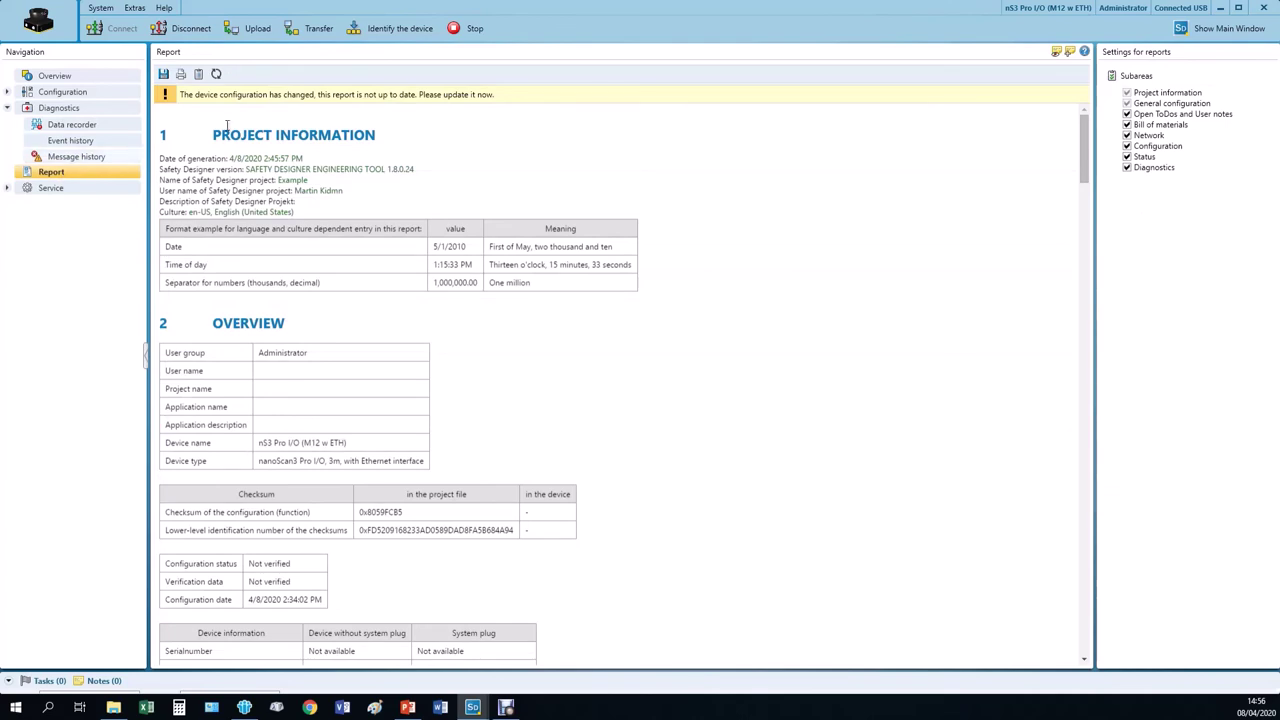
{"action": "left_click", "coordinate": [70, 158]}
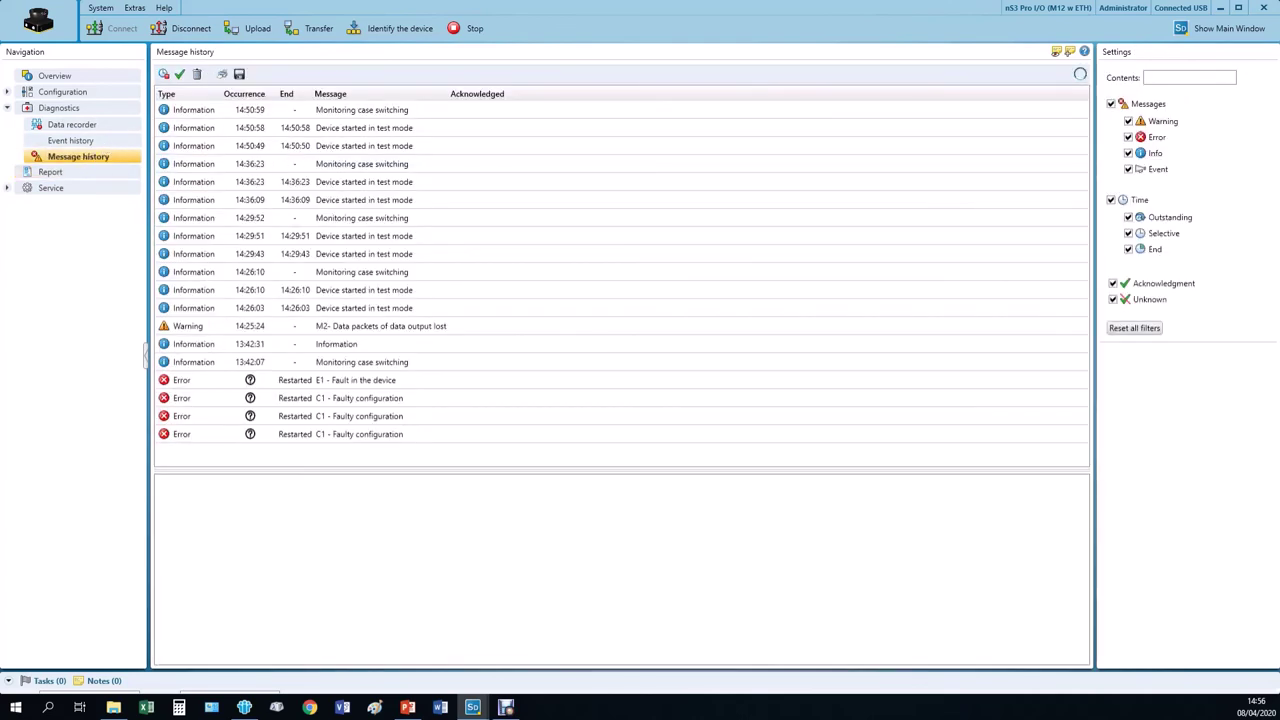
{"action": "left_click", "coordinate": [1220, 8]}
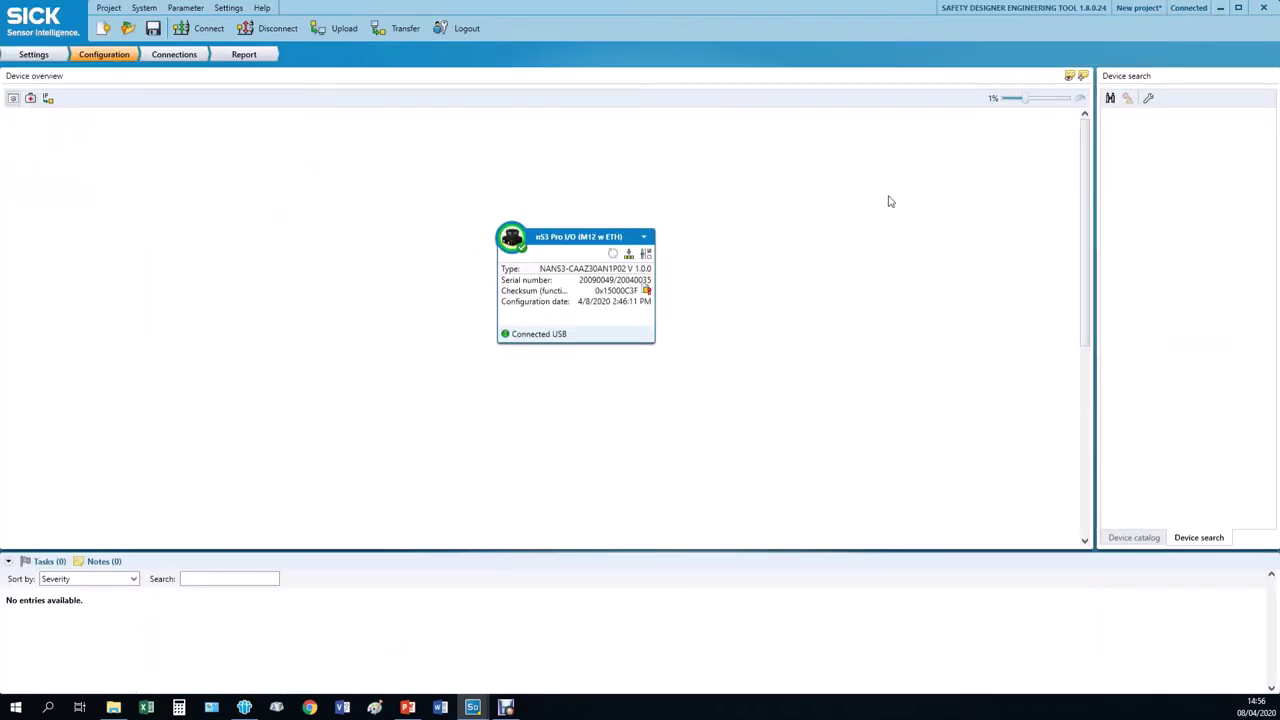